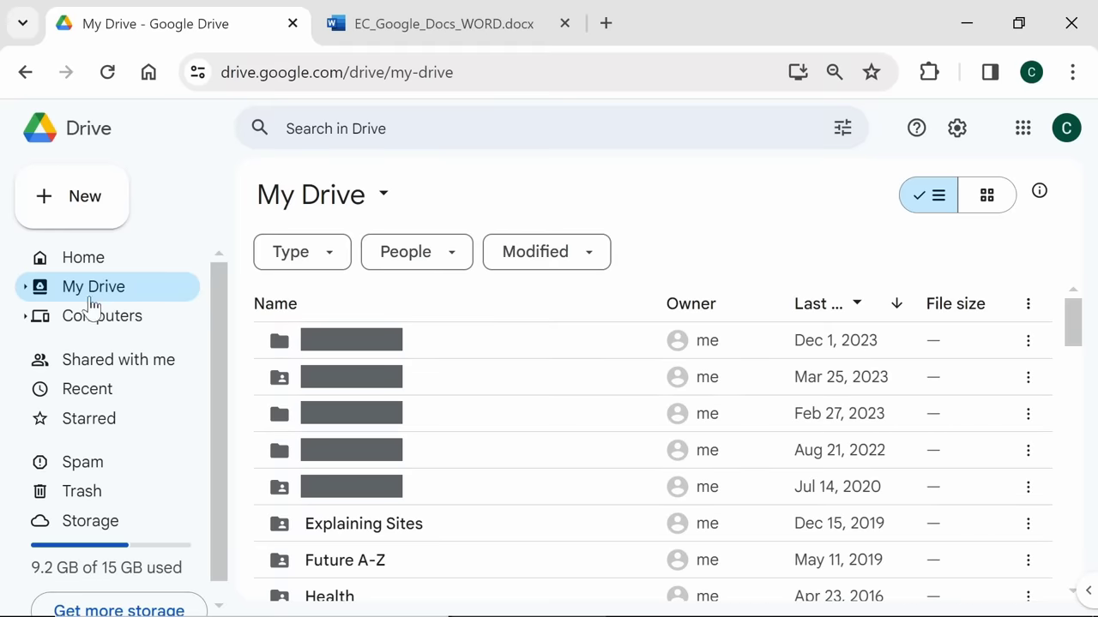
# Expand and collapse My Drive in the sidebar, then show the Recent files list
pyautogui.click(27, 288)
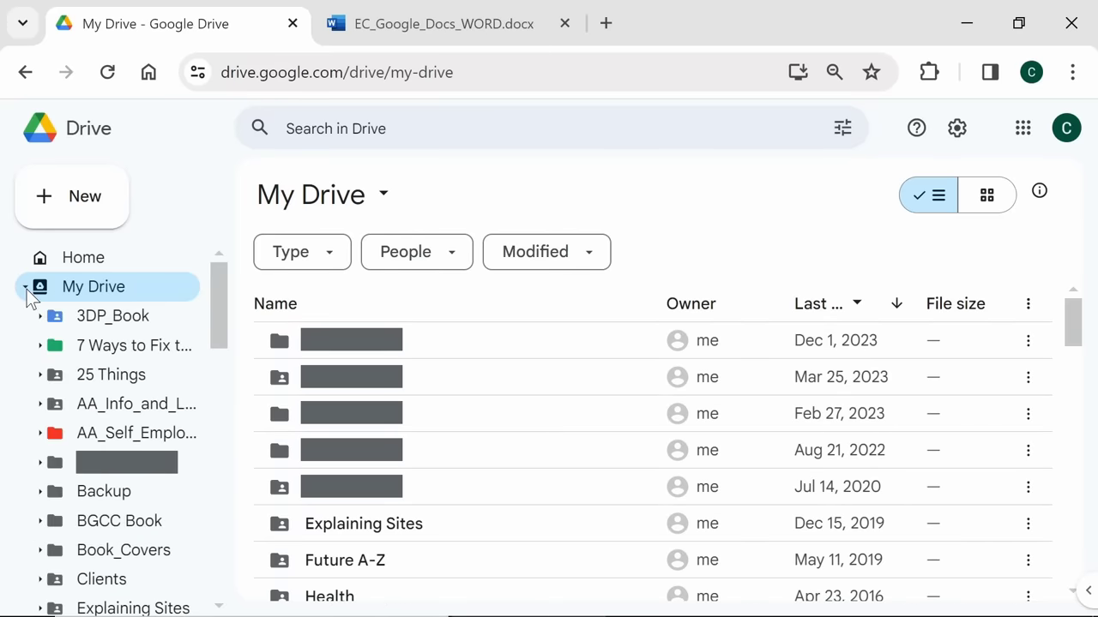
pyautogui.click(27, 289)
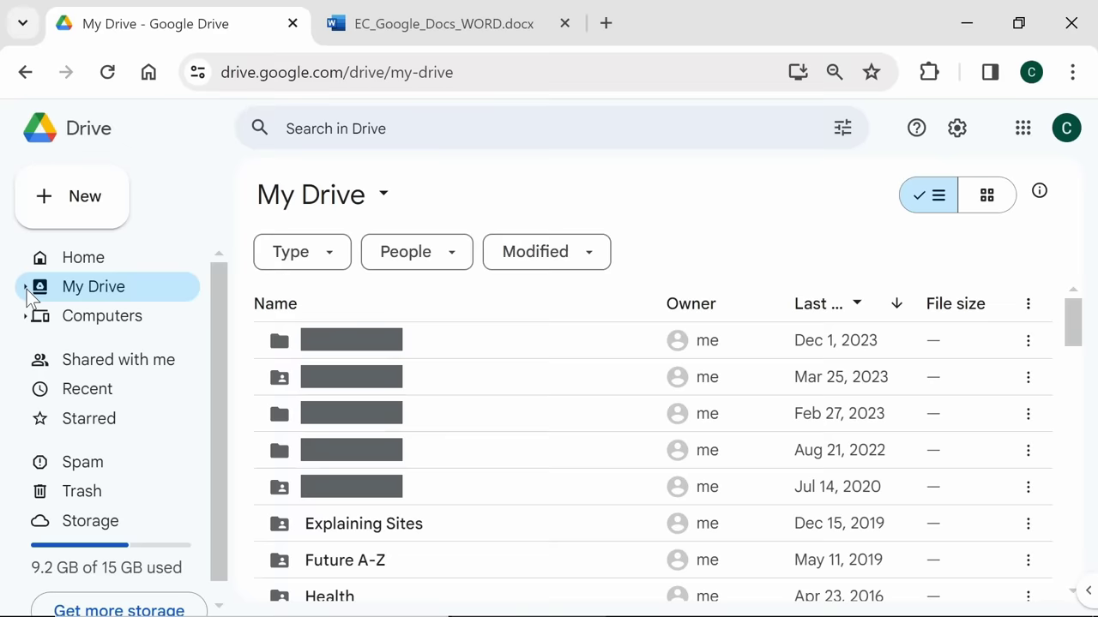
pyautogui.click(117, 391)
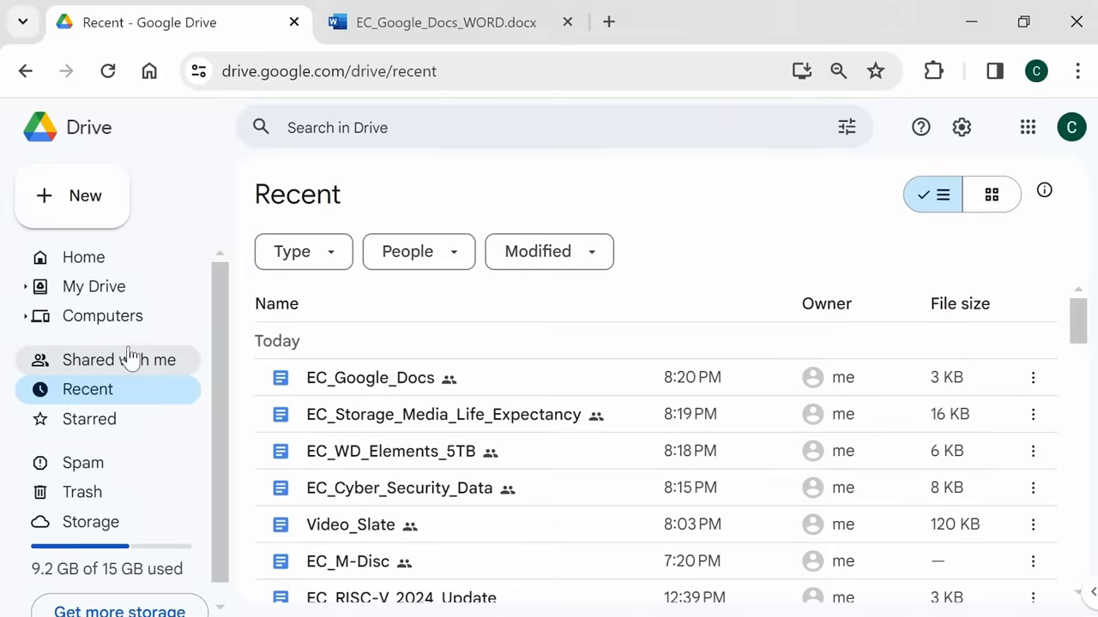
pyautogui.click(109, 189)
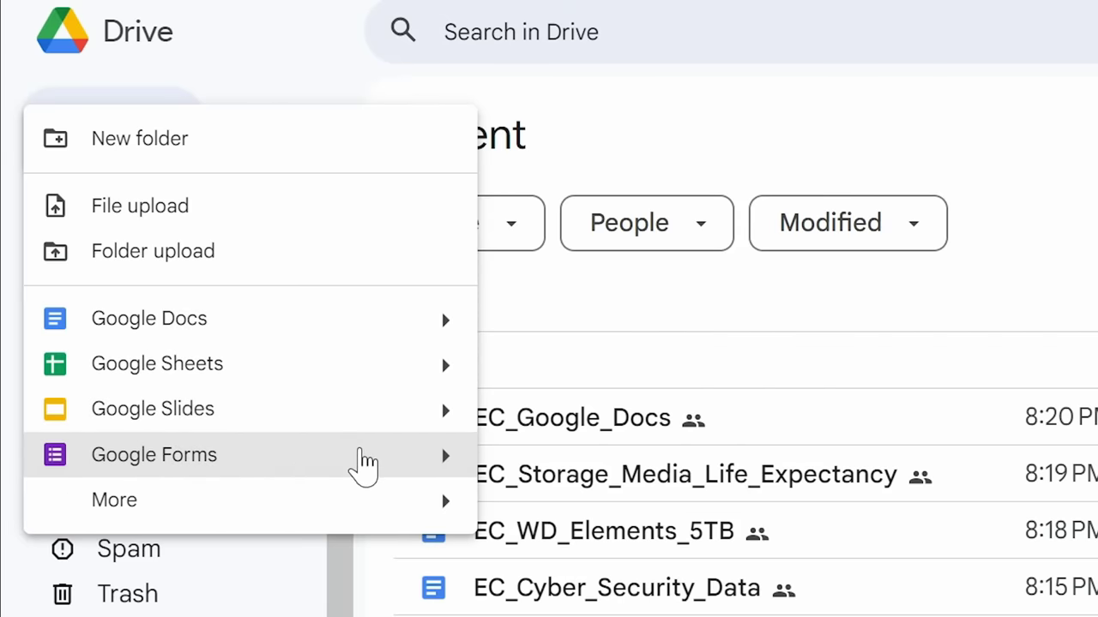
pyautogui.click(447, 462)
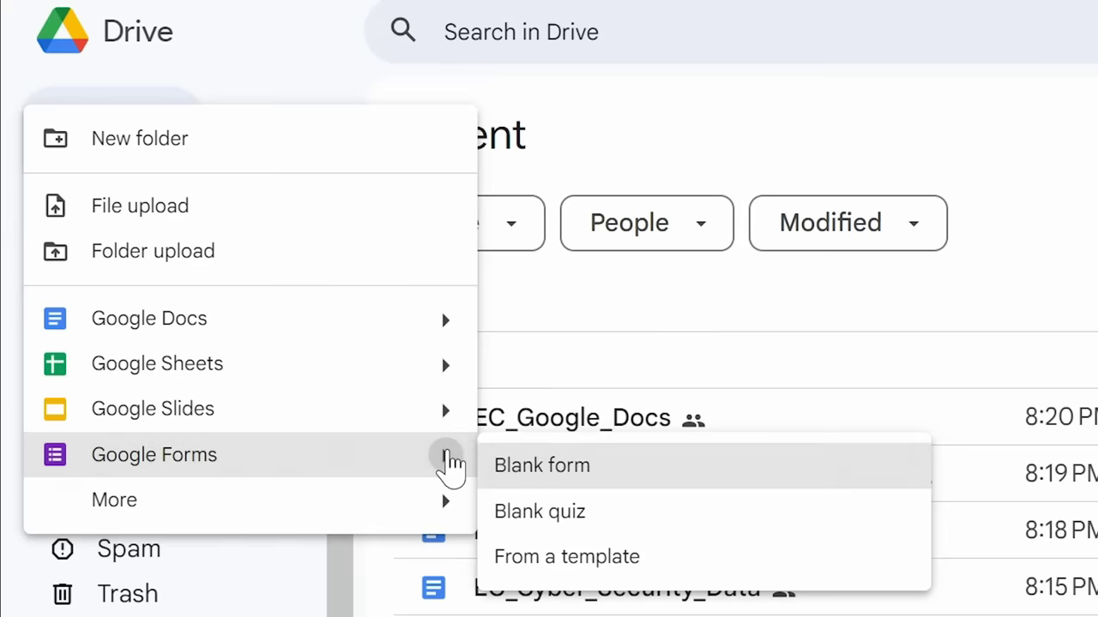
pyautogui.moveTo(448, 504)
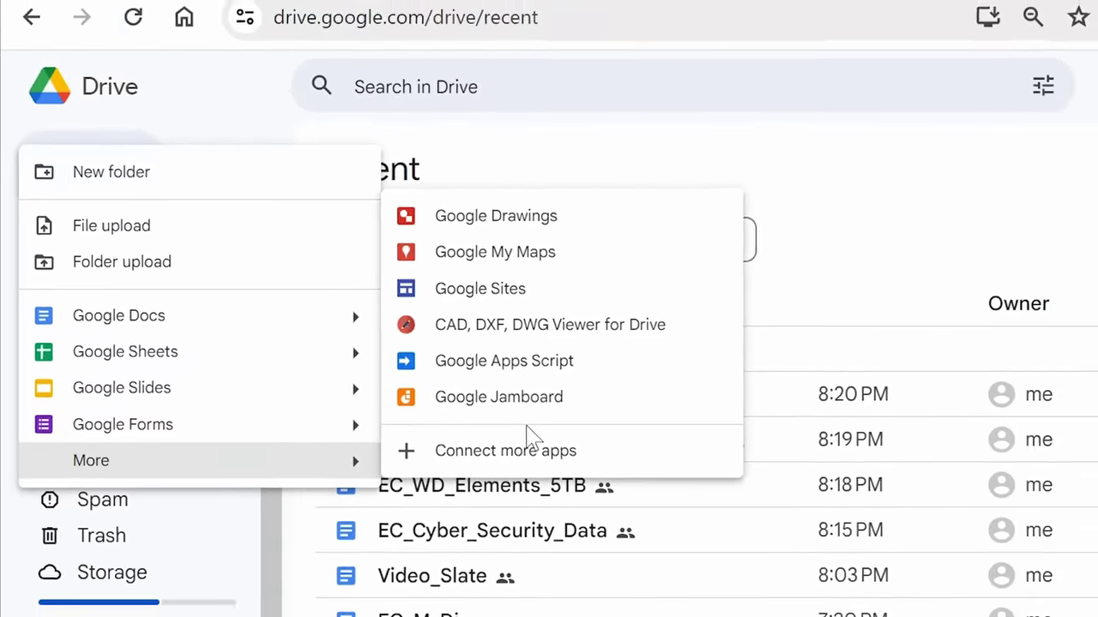
pyautogui.click(890, 194)
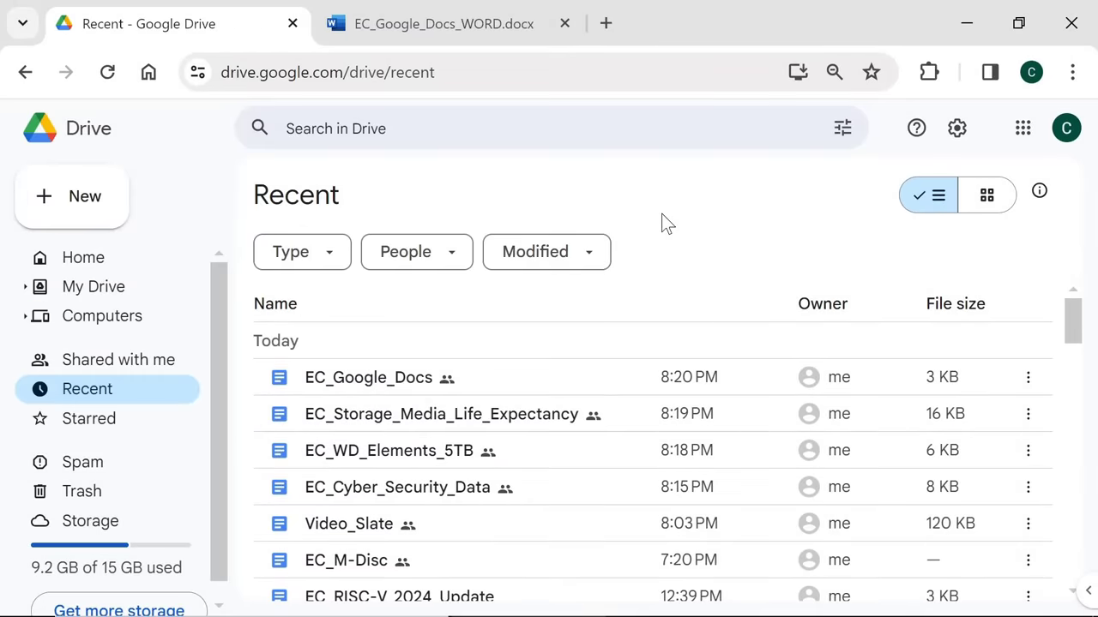
pyautogui.hotkey('alt', 'Tab')
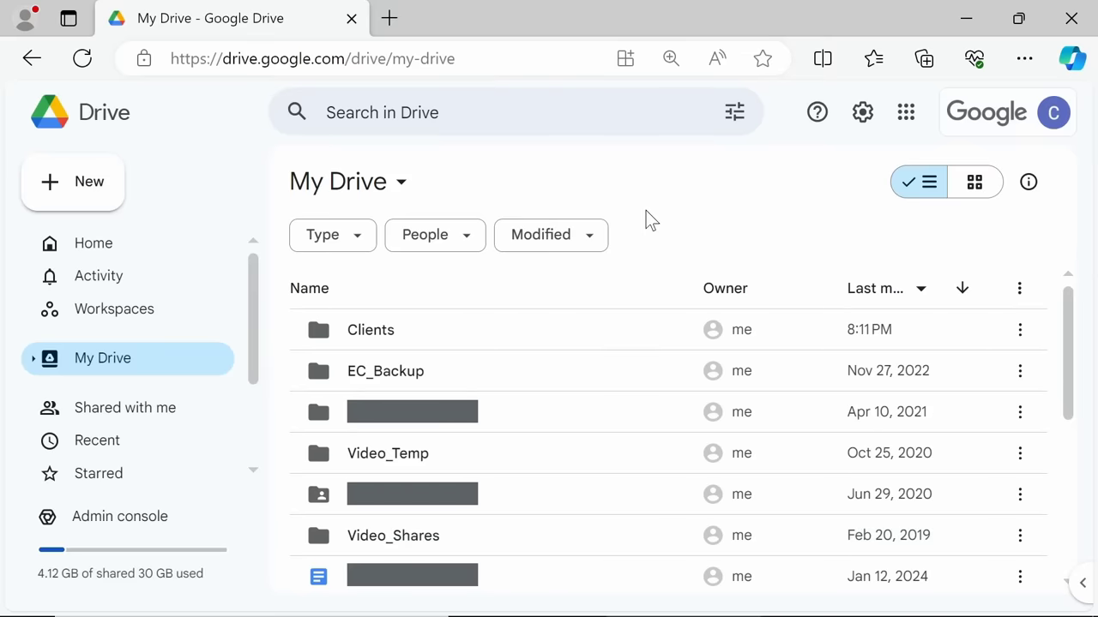
pyautogui.hotkey('alt', 'Tab')
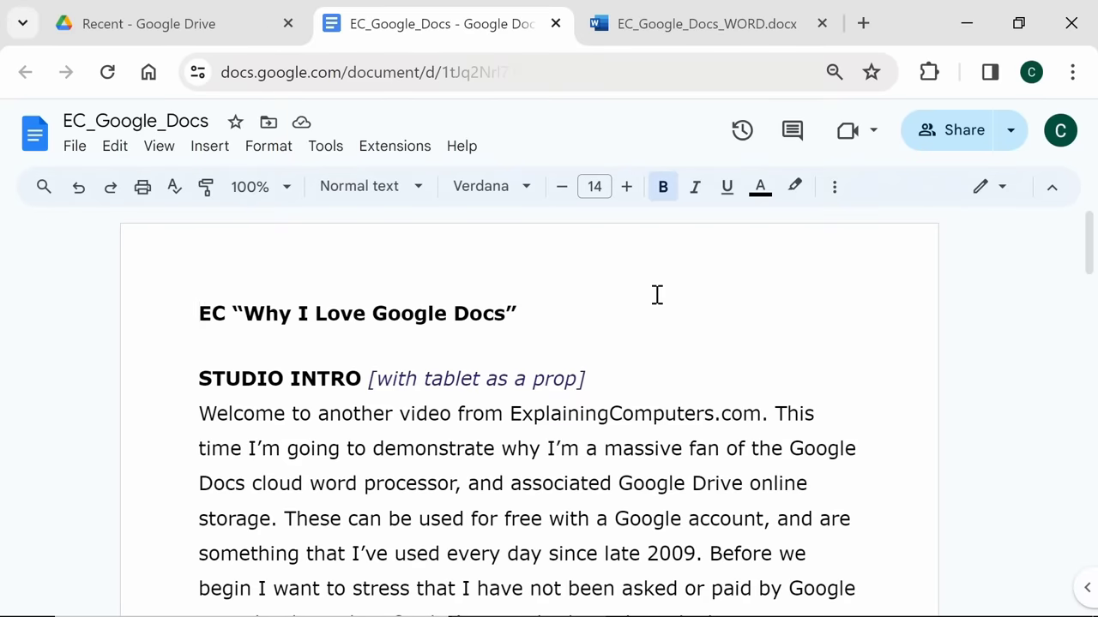
# Switch to the WORD.docx tab and scroll down through the Word copy
pyautogui.click(656, 26)
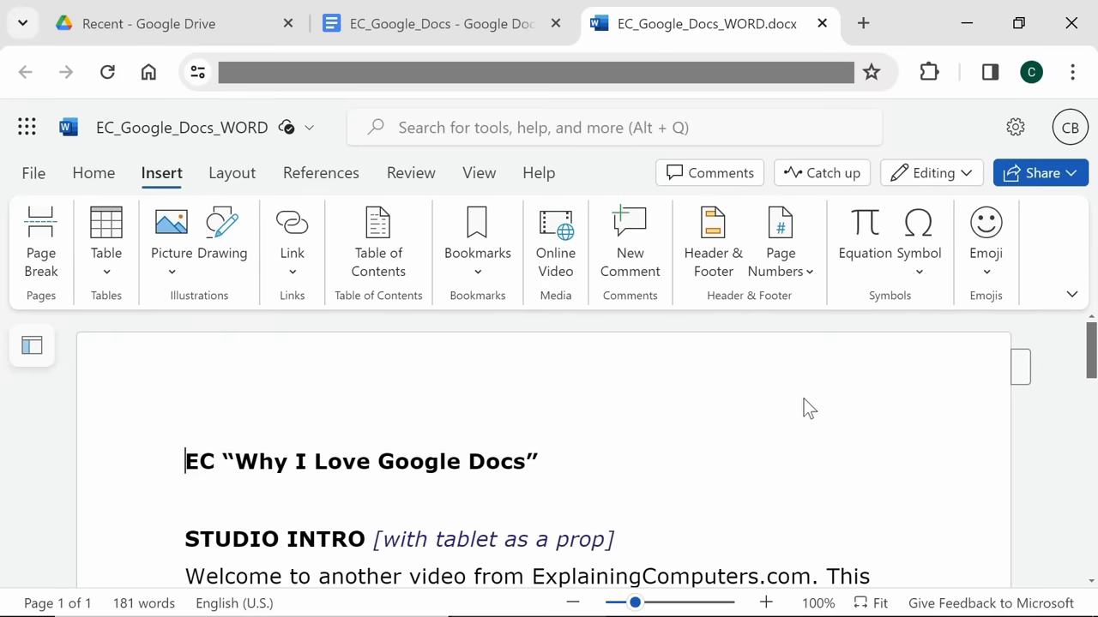
pyautogui.scroll(-1, 806, 406)
pyautogui.scroll(-2, 807, 406)
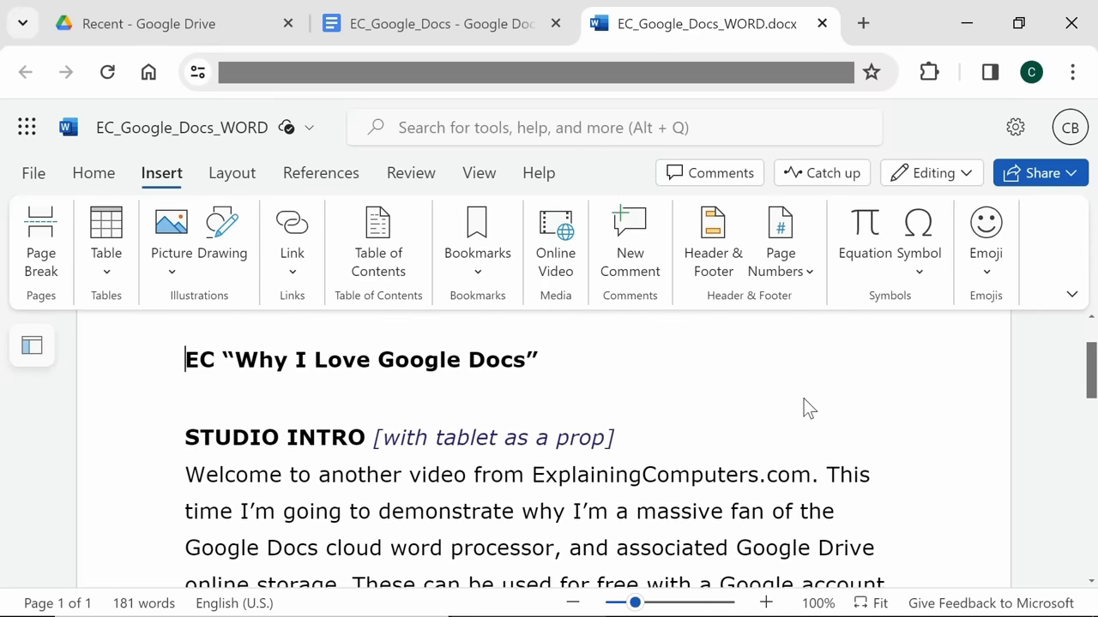
pyautogui.scroll(-1, 807, 406)
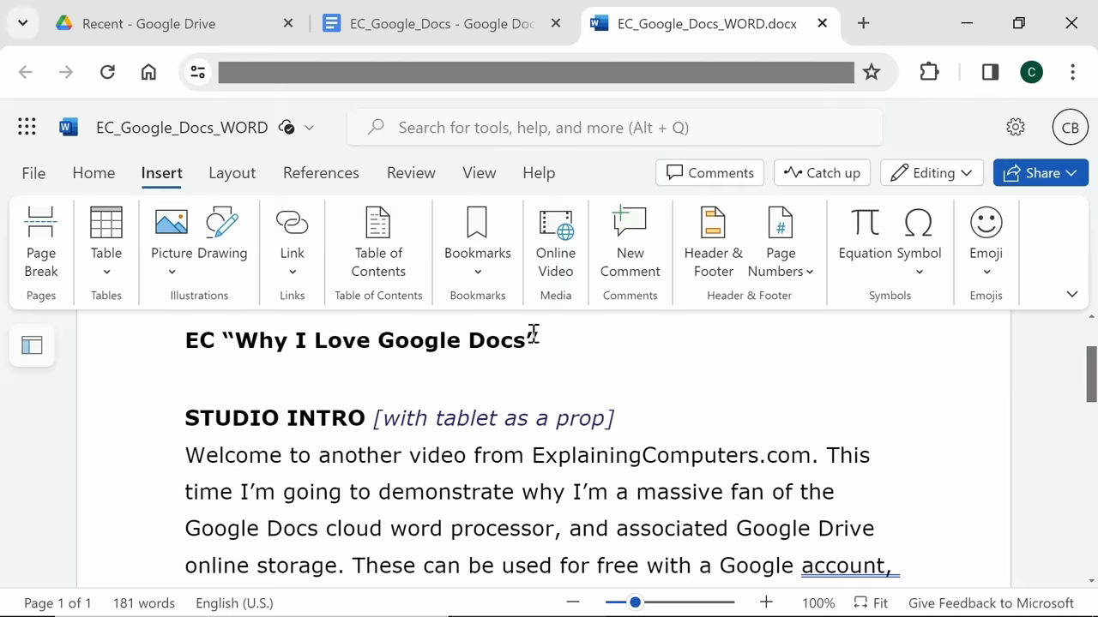
# Set the ribbon to Single Line Ribbon, then view the Home, Layout and References tabs
pyautogui.click(1071, 295)
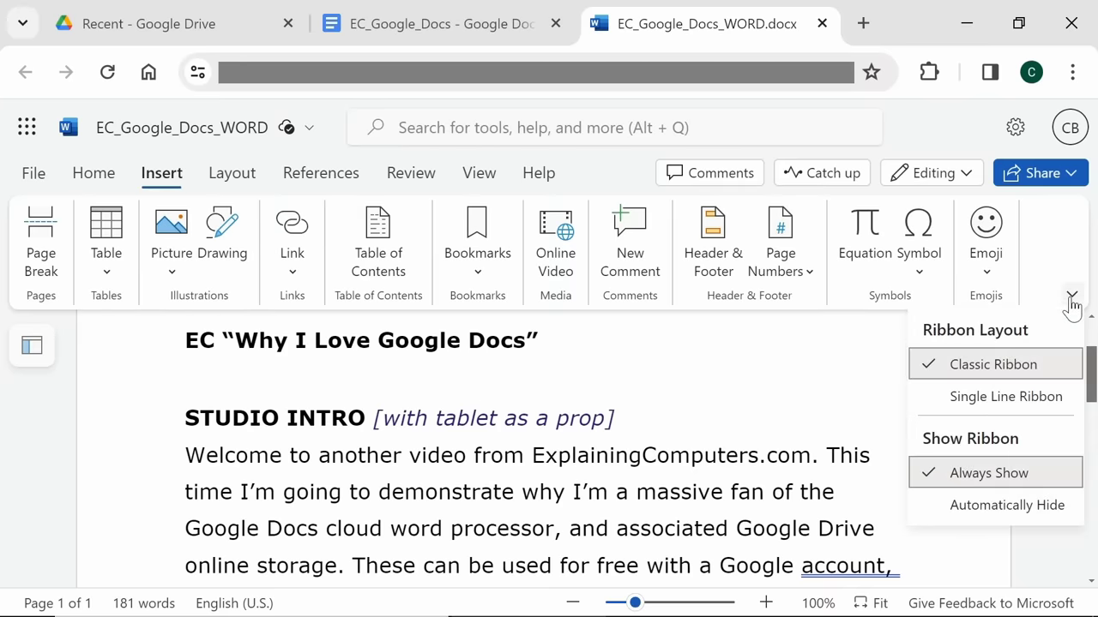
pyautogui.click(1009, 399)
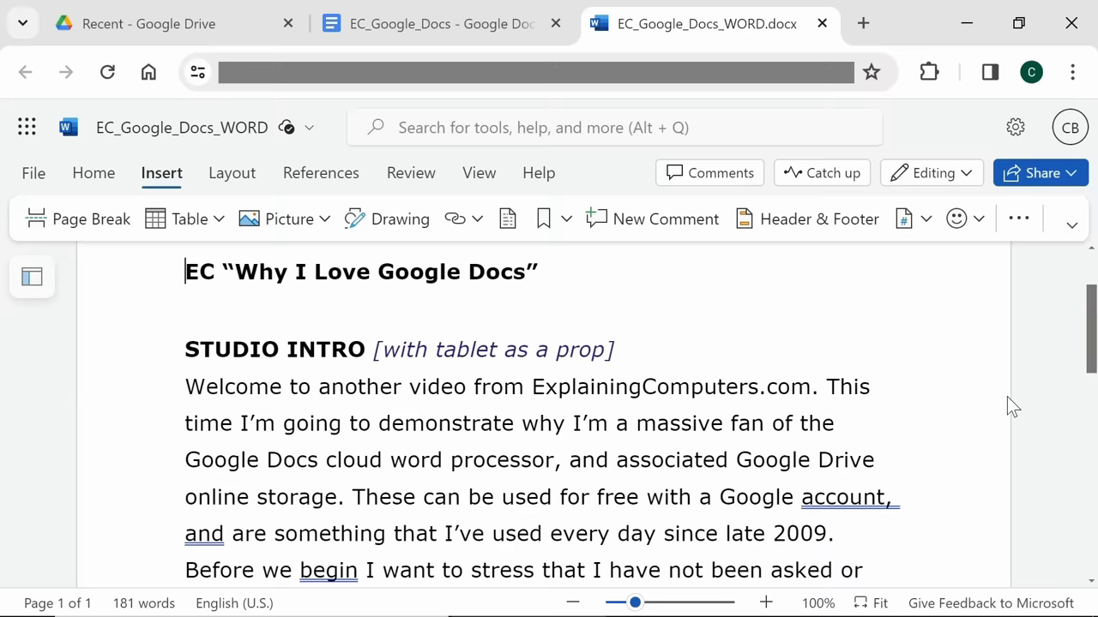
pyautogui.click(1070, 230)
pyautogui.press('Escape')
pyautogui.click(100, 177)
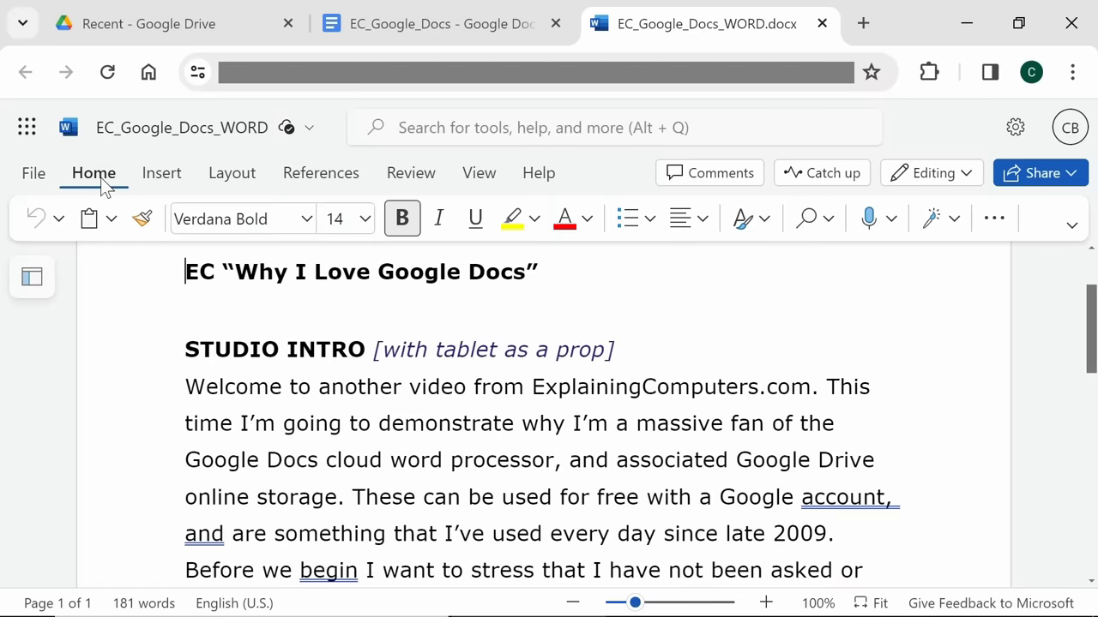
pyautogui.click(225, 175)
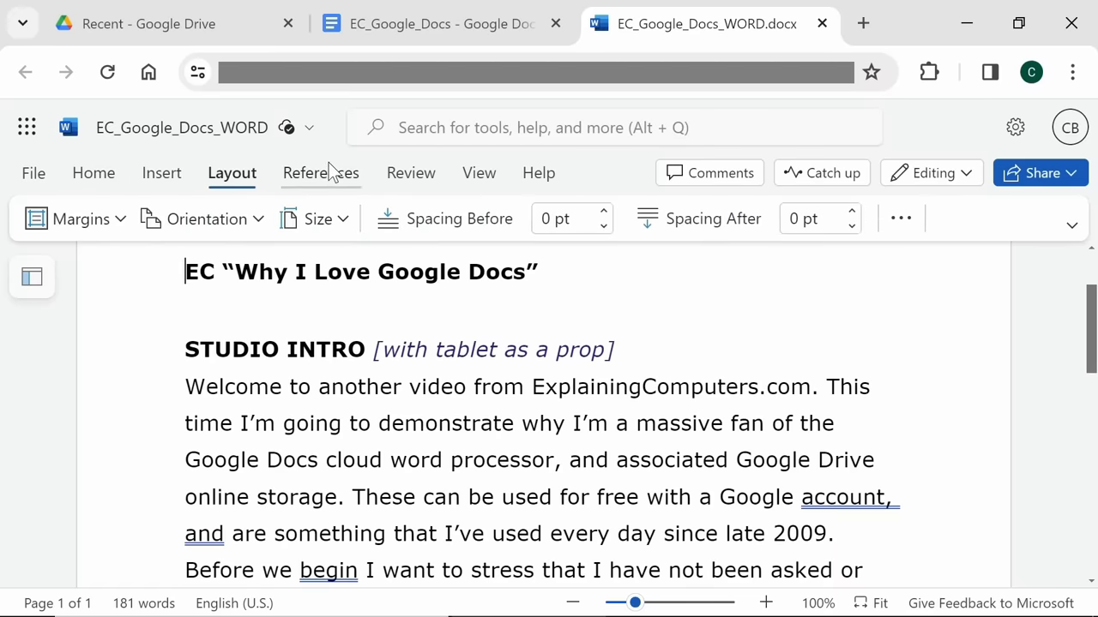
pyautogui.click(329, 167)
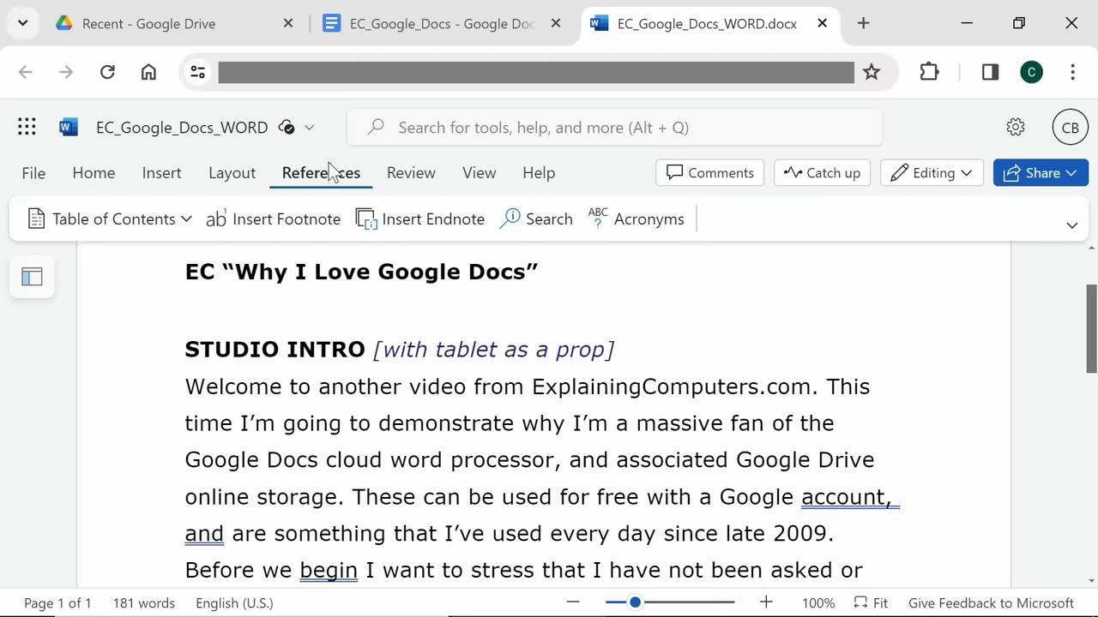
# Return to the EC_Google_Docs tab, browse the File through Extensions menus, and click into the title
pyautogui.click(431, 26)
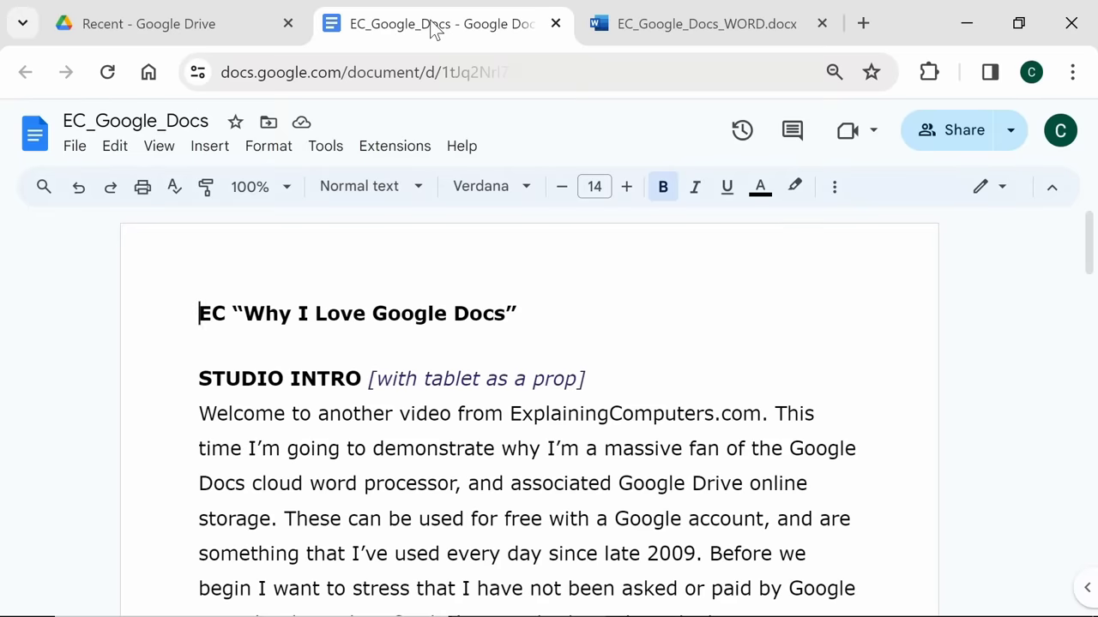
pyautogui.click(76, 147)
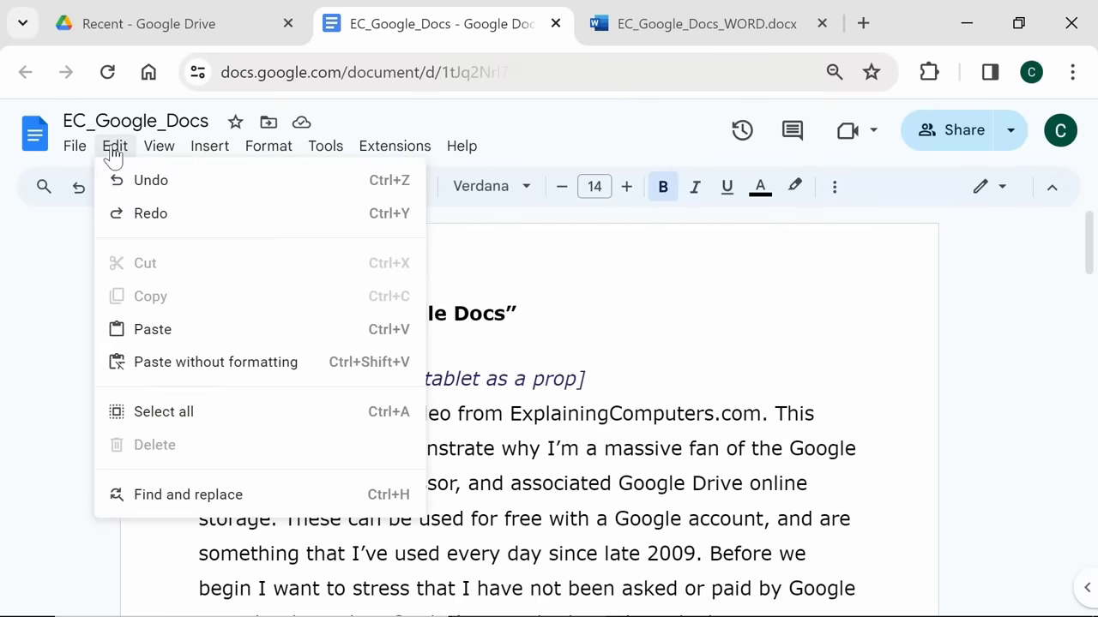
pyautogui.moveTo(157, 152)
pyautogui.moveTo(207, 155)
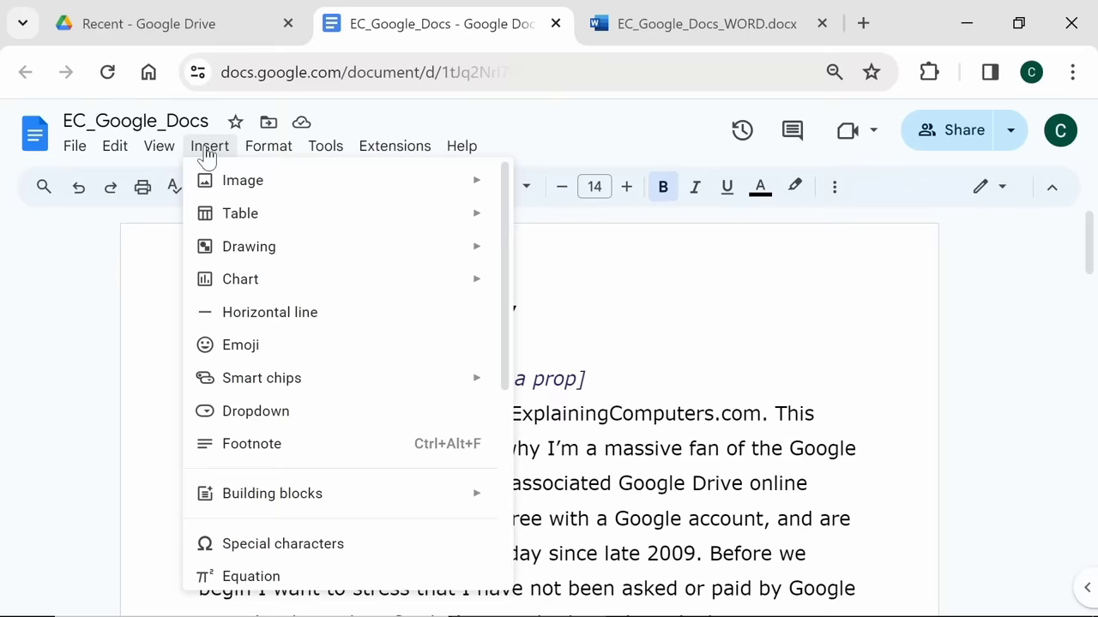
pyautogui.moveTo(269, 152)
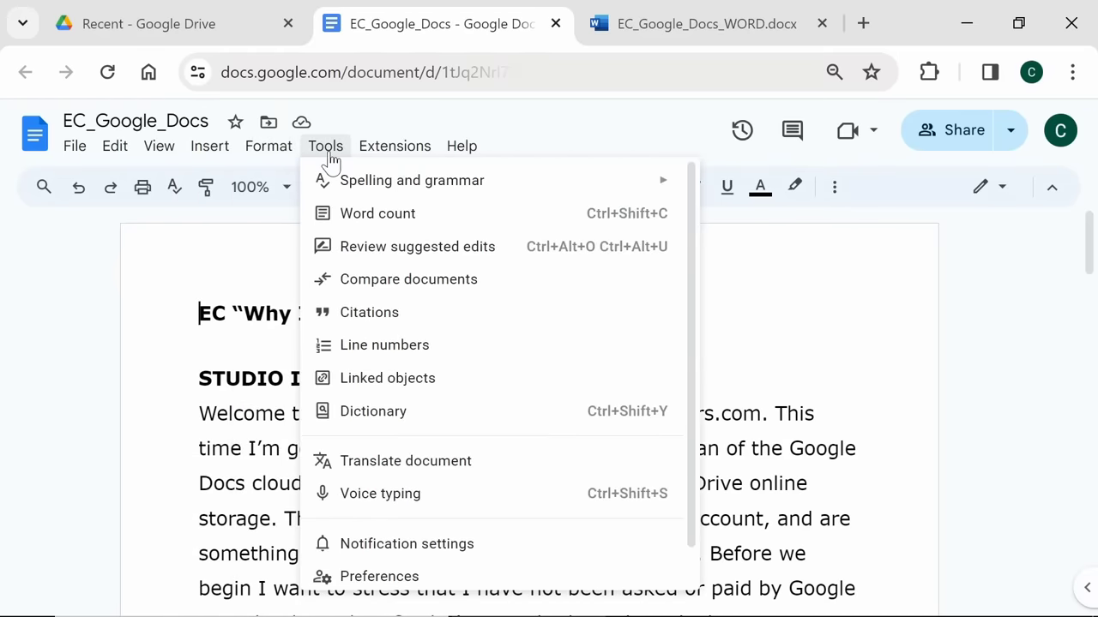
pyautogui.moveTo(383, 151)
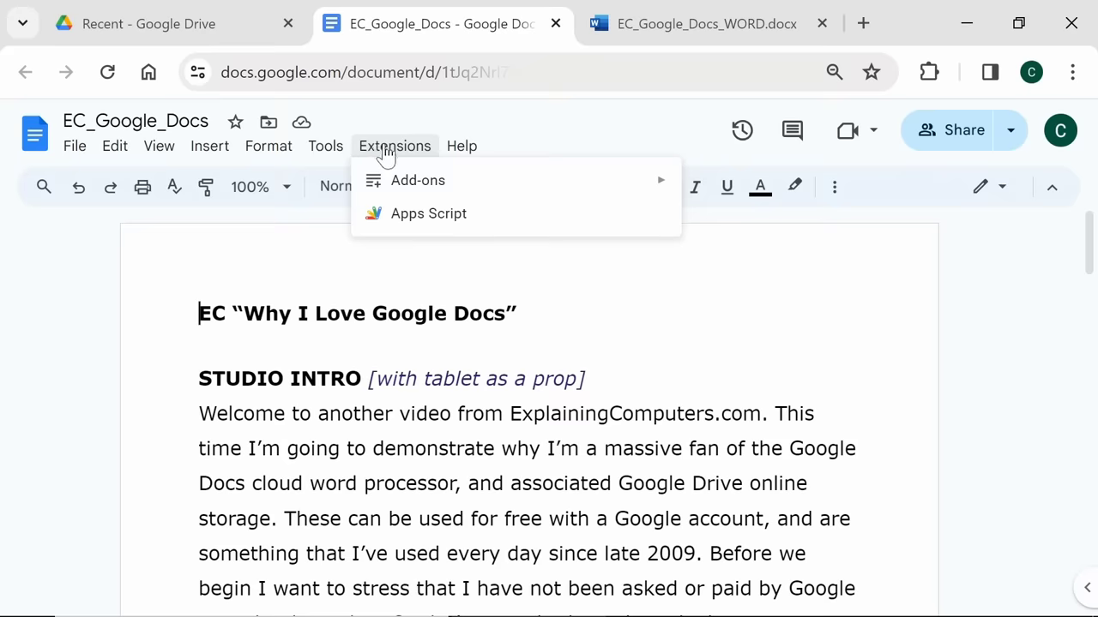
pyautogui.click(604, 306)
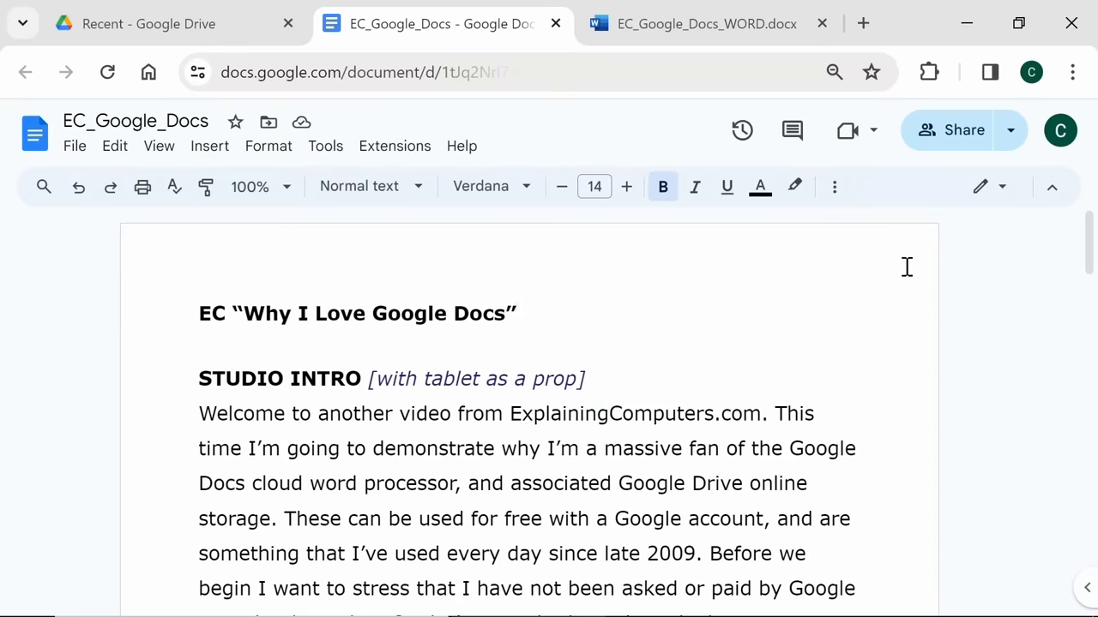
pyautogui.click(1053, 190)
pyautogui.press('F11')
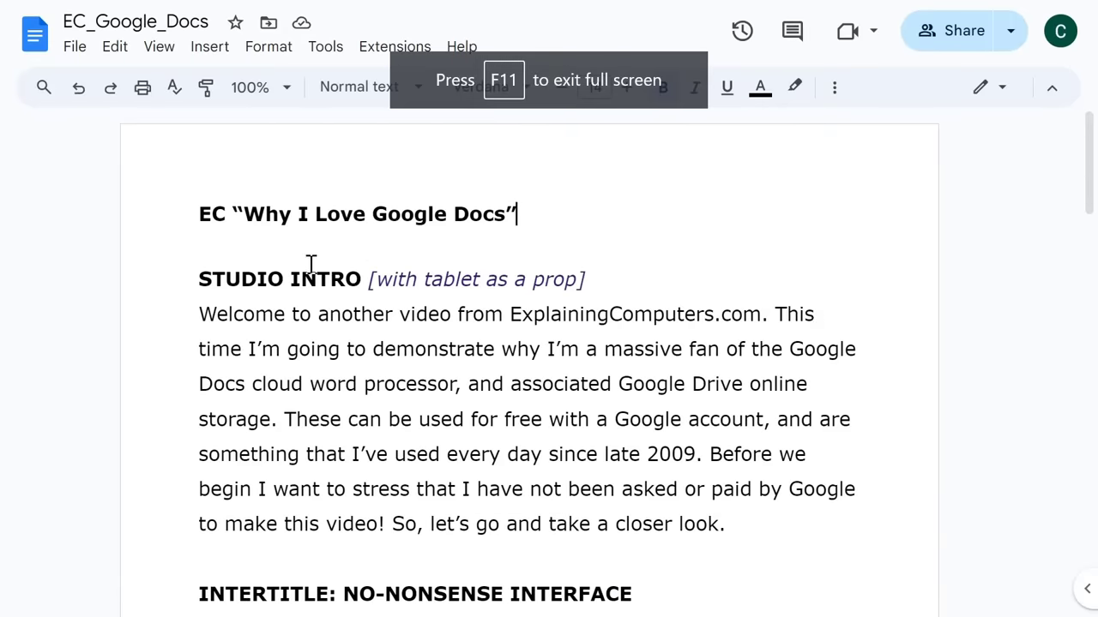
pyautogui.click(159, 48)
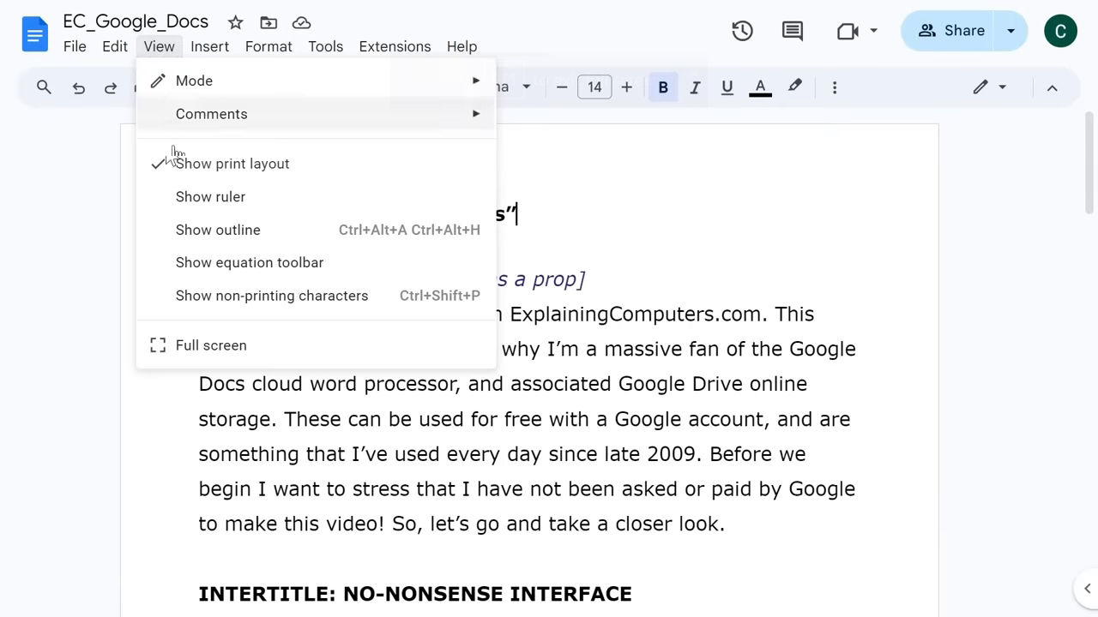
pyautogui.click(212, 347)
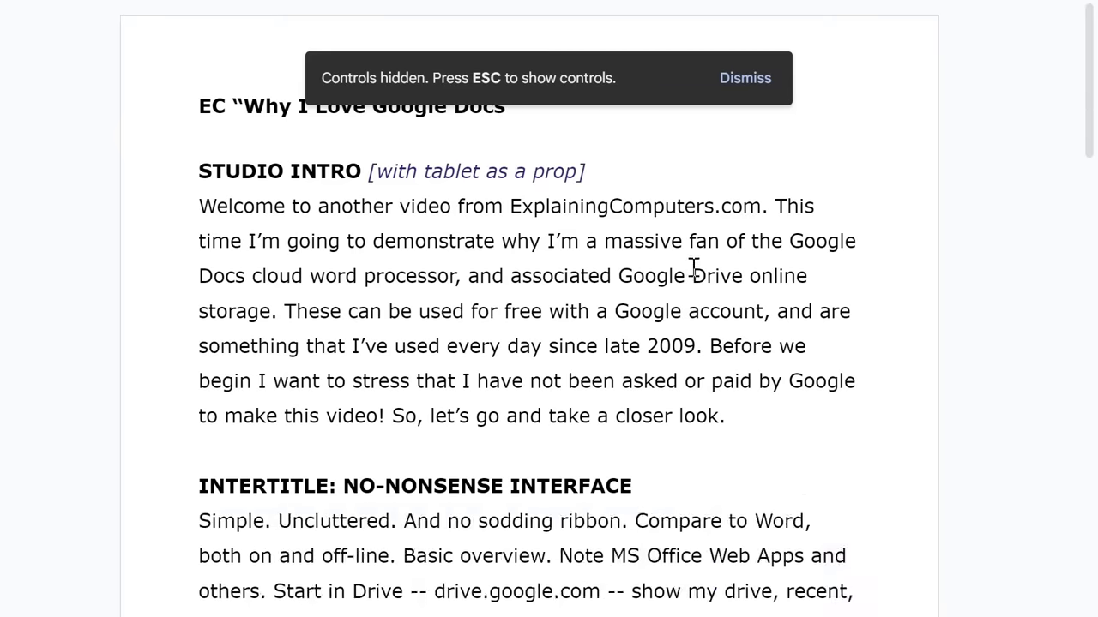
pyautogui.press('Escape')
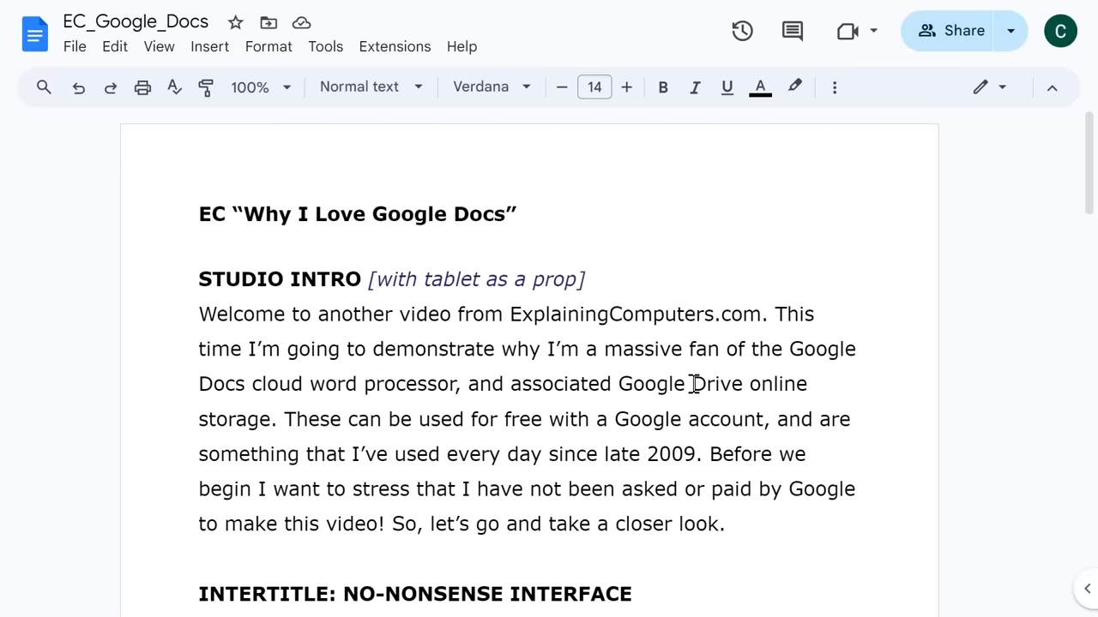
pyautogui.press('F11')
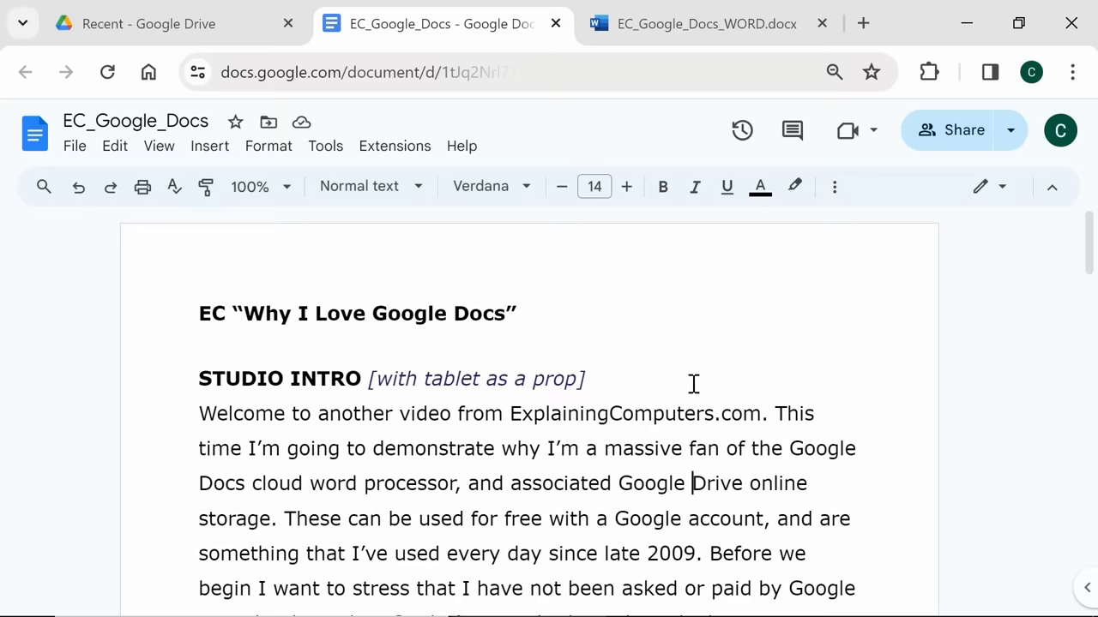
# From Drive's Recent list, create a blank document via New > Google Docs > Blank document
pyautogui.click(233, 28)
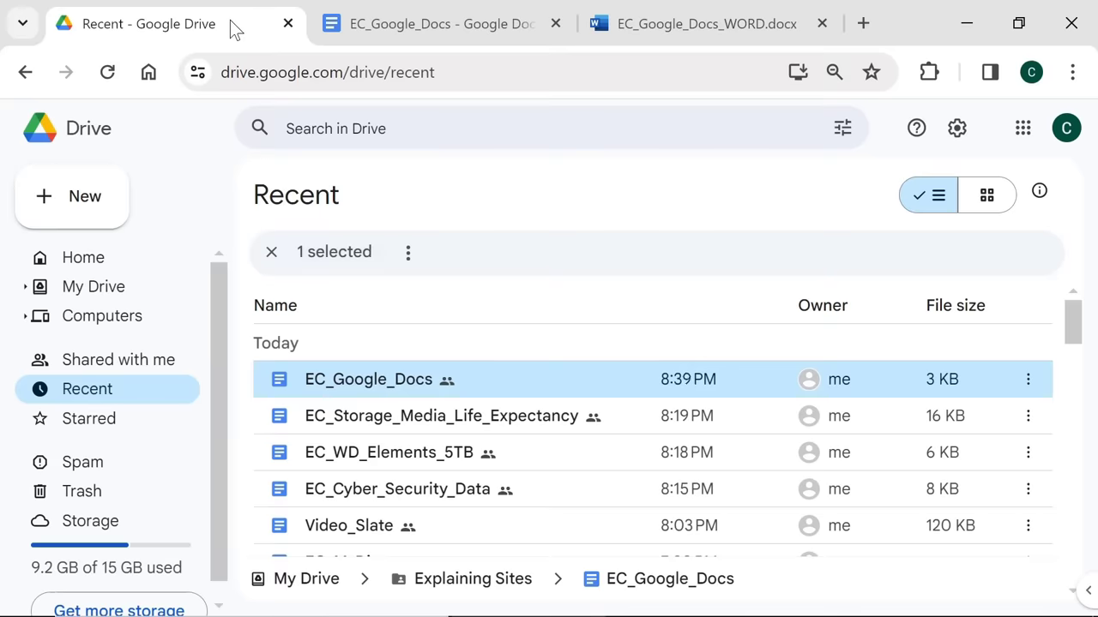
pyautogui.click(271, 254)
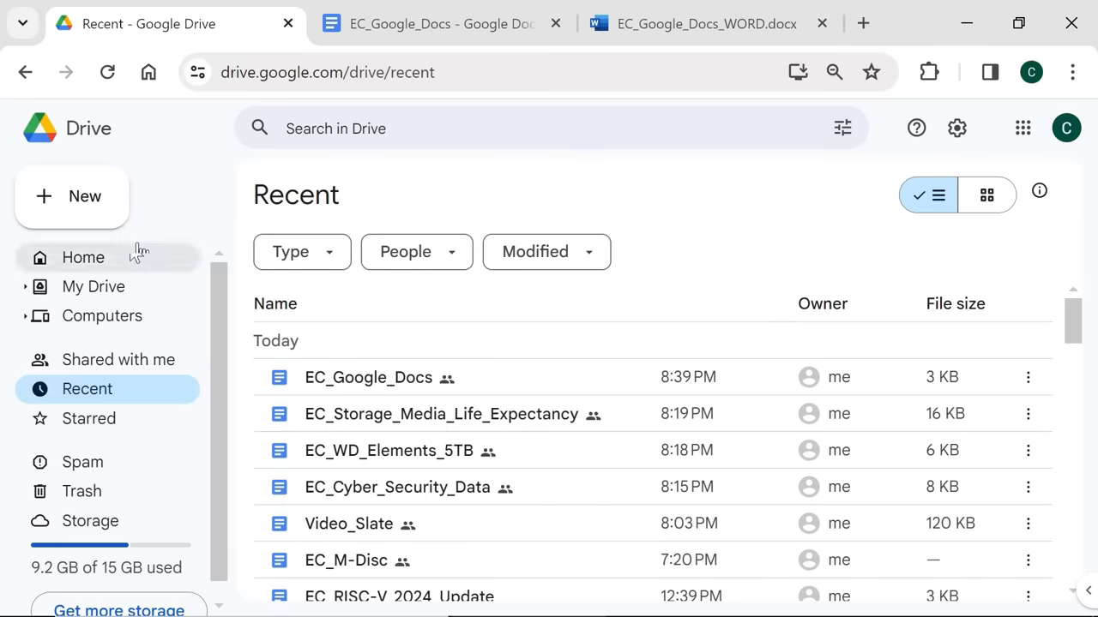
pyautogui.click(93, 200)
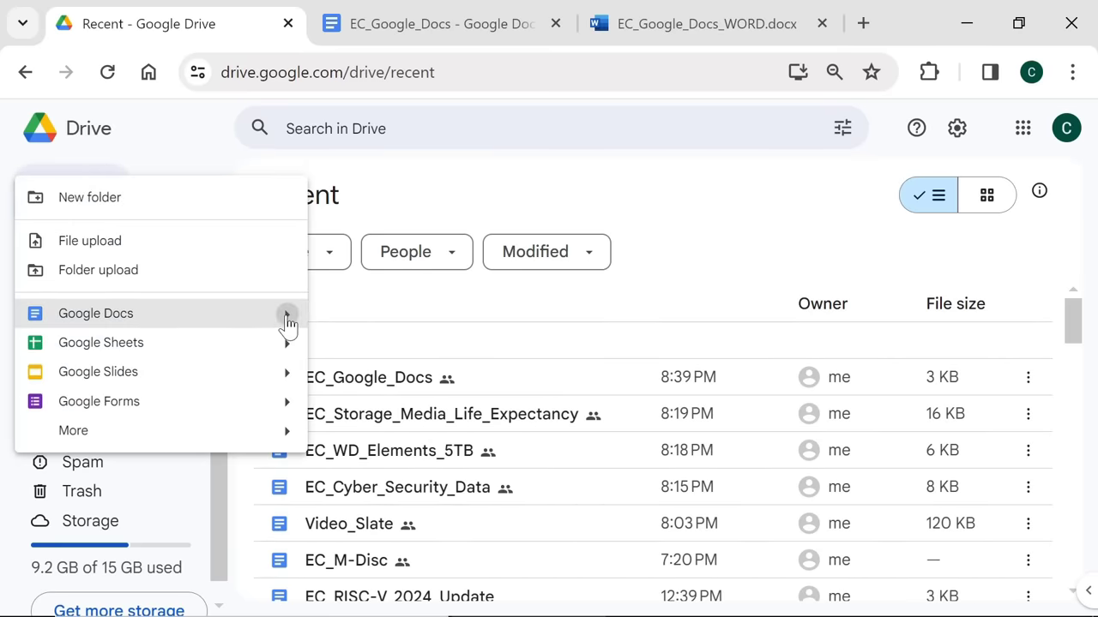
pyautogui.moveTo(288, 320)
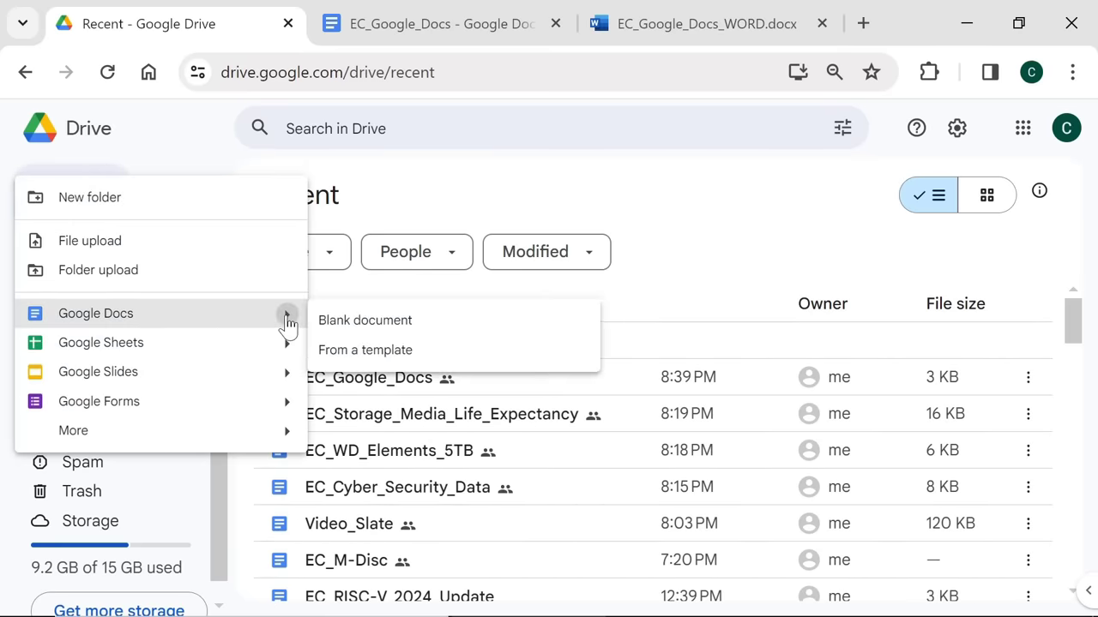
pyautogui.click(380, 322)
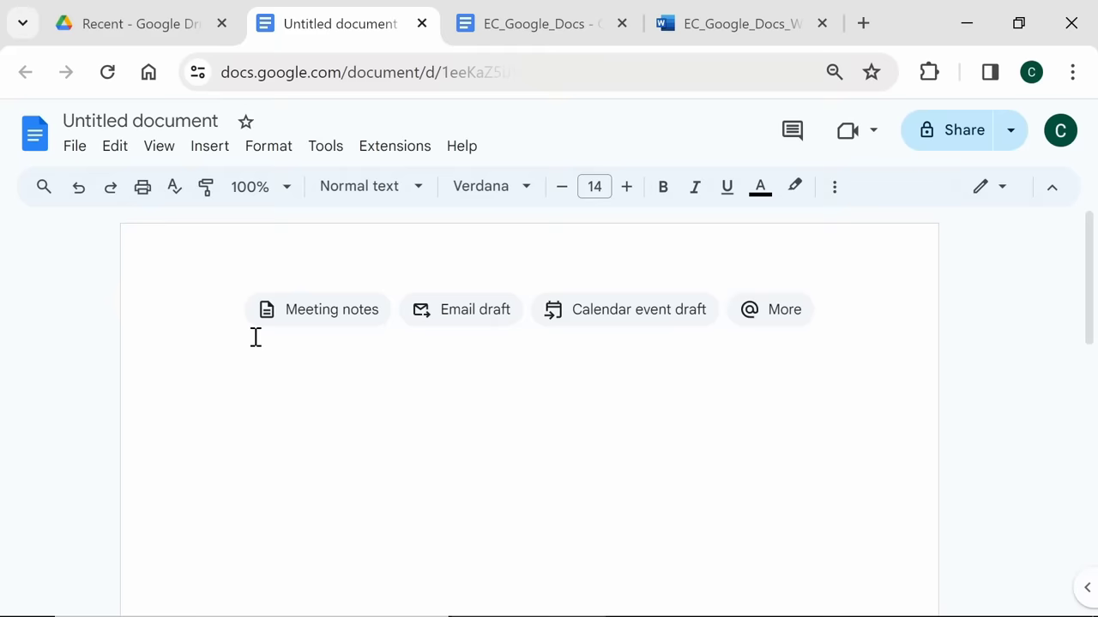
# Type a bold 'HERE IS A HEADING' line followed by a plain 'Hello!' line
pyautogui.write('HER E IS A HEADING')
pyautogui.hotkey('shift', 'Left')
pyautogui.hotkey('shift', 'Left')
pyautogui.hotkey('shift', 'Left')
pyautogui.hotkey('shift', 'Left')
pyautogui.hotkey('shift', 'Left')
pyautogui.hotkey('shift', 'Left')
pyautogui.hotkey('shift', 'Left')
pyautogui.hotkey('shift', 'Left')
pyautogui.hotkey('shift', 'Left')
pyautogui.hotkey('shift', 'Left')
pyautogui.hotkey('shift', 'Left')
pyautogui.hotkey('shift', 'Left')
pyautogui.hotkey('shift', 'Left')
pyautogui.hotkey('shift', 'Left')
pyautogui.hotkey('shift', 'Left')
pyautogui.hotkey('shift', 'Left')
pyautogui.hotkey('shift', 'Left')
pyautogui.hotkey('ctrl', 'b')
pyautogui.press('Right')
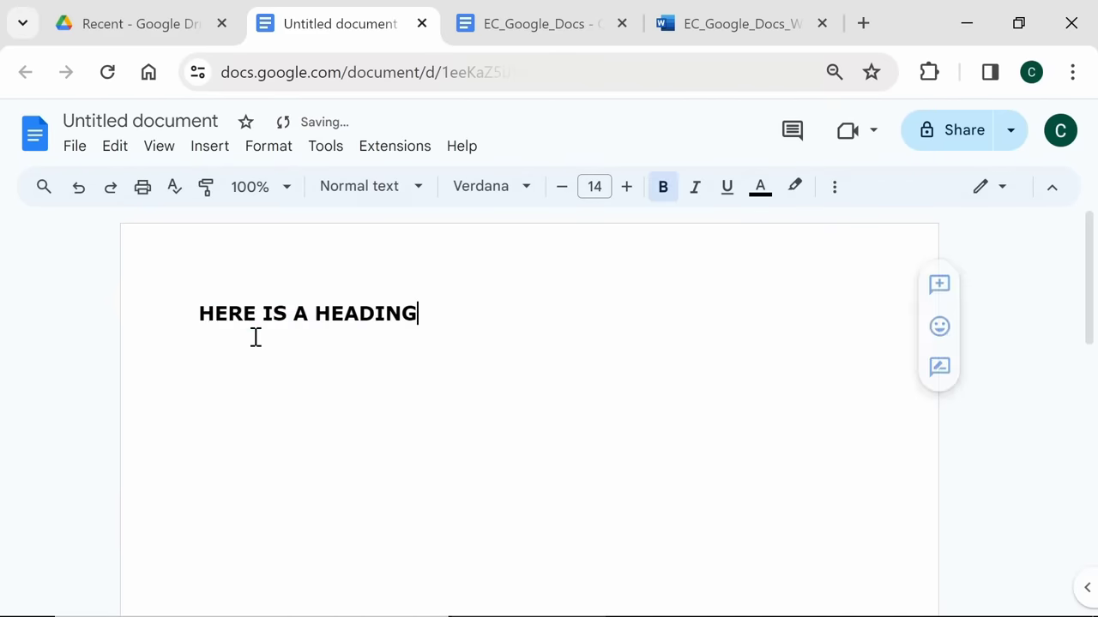
pyautogui.press('Return')
pyautogui.press('Return')
pyautogui.hotkey('ctrl', 'b')
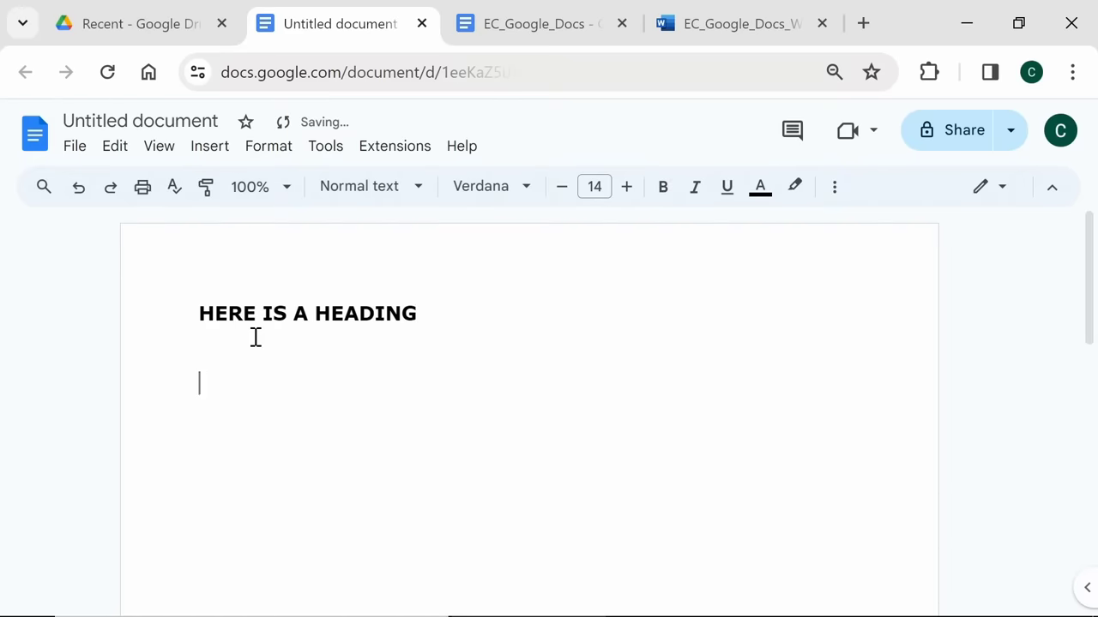
pyautogui.write('Hello!')
pyautogui.press('Return')
pyautogui.press('Return')
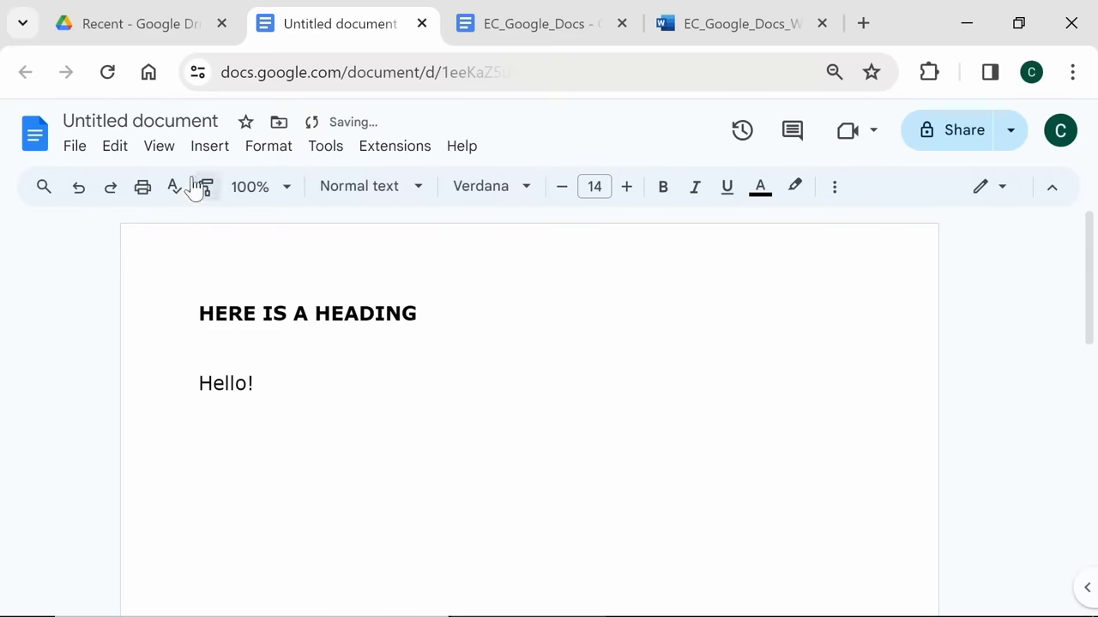
# Rename the untitled document to Harry_AA
pyautogui.click(180, 120)
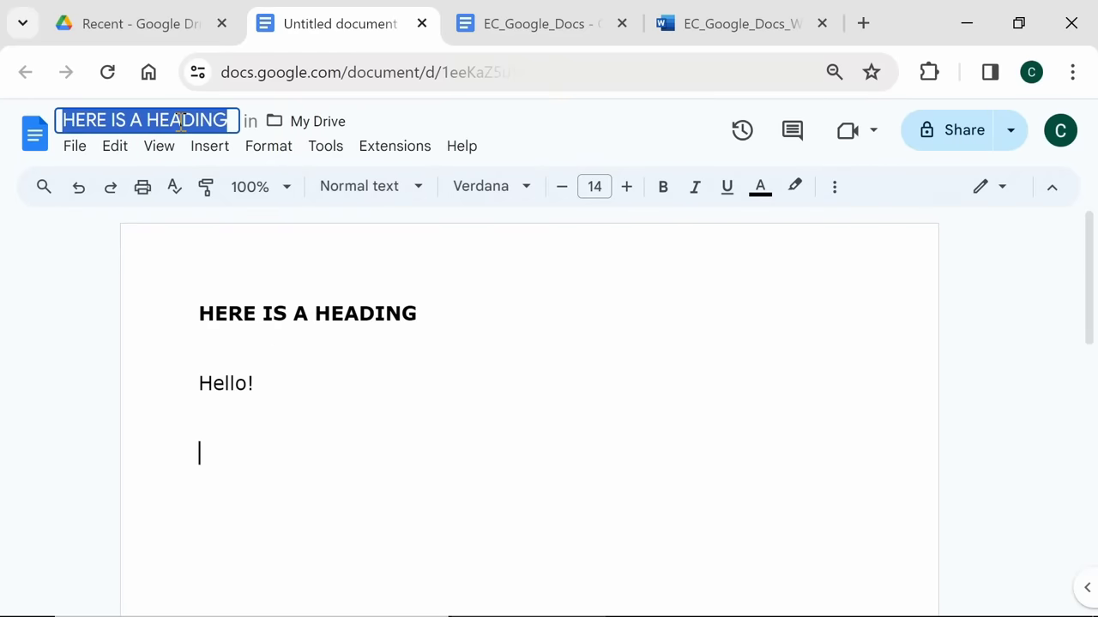
pyautogui.write('Harry')
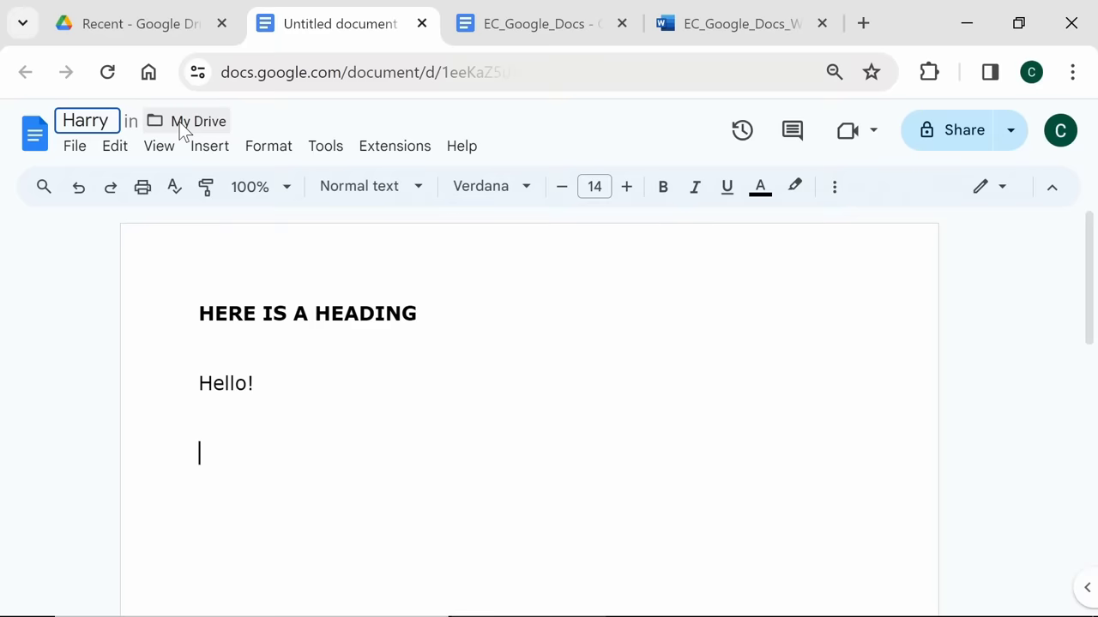
pyautogui.write('_AA')
pyautogui.press('Return')
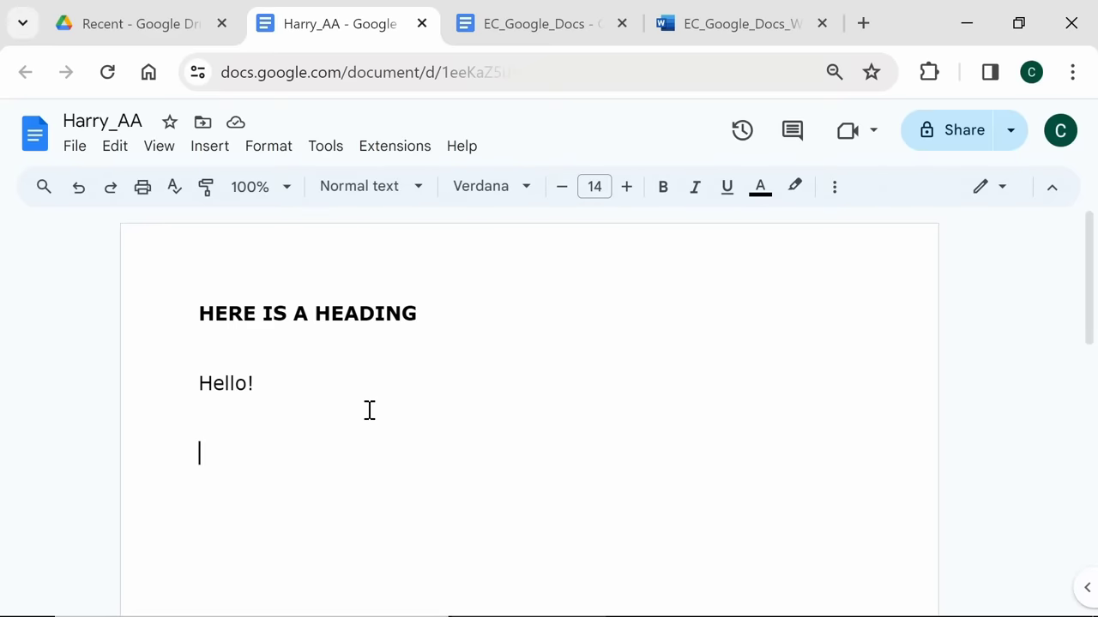
# Close the Harry_AA tab and show Drive's Recent list, passing briefly through Starred
pyautogui.click(521, 31)
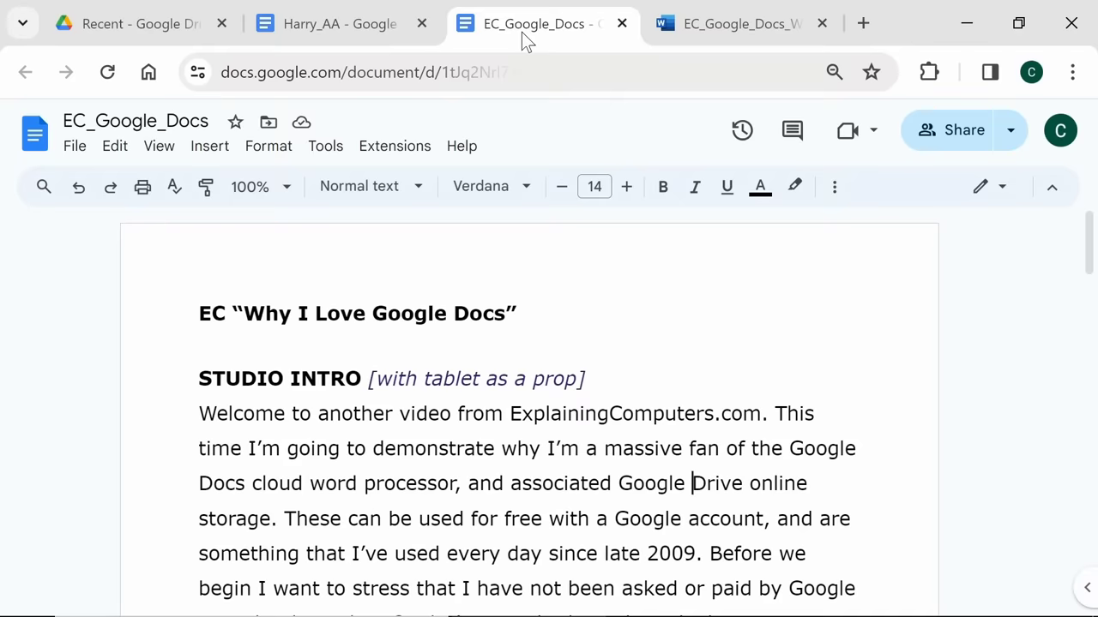
pyautogui.click(369, 26)
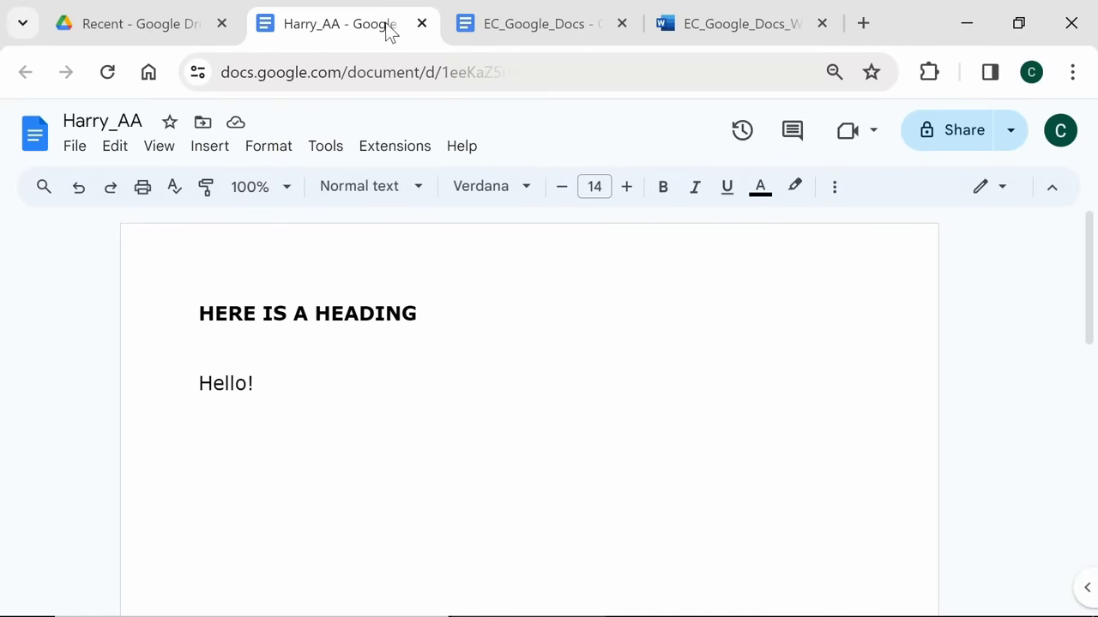
pyautogui.click(421, 24)
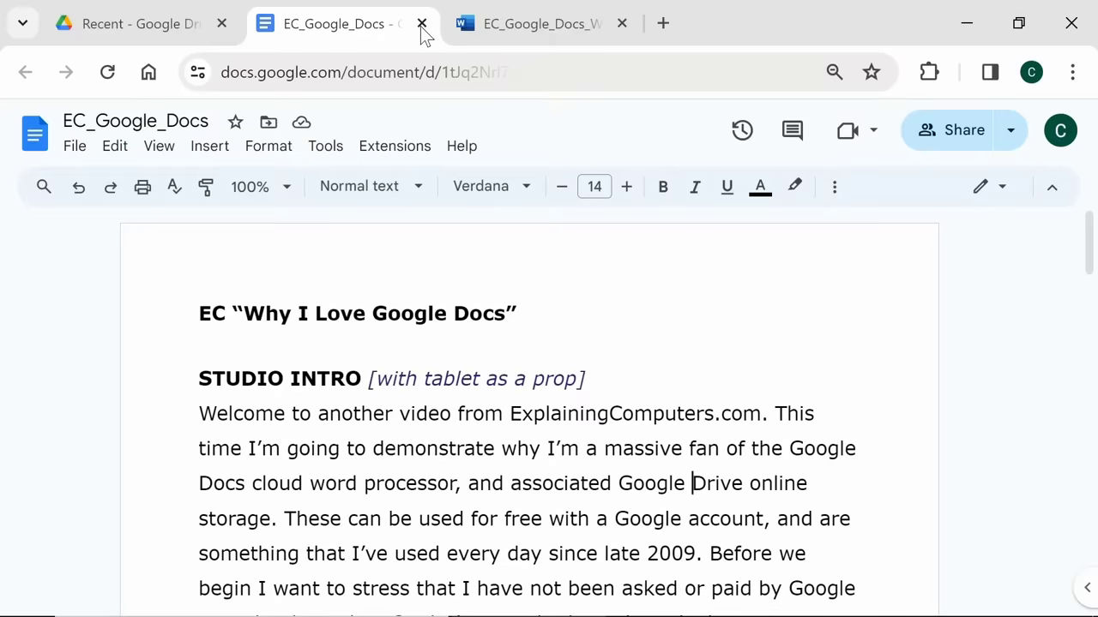
pyautogui.click(160, 30)
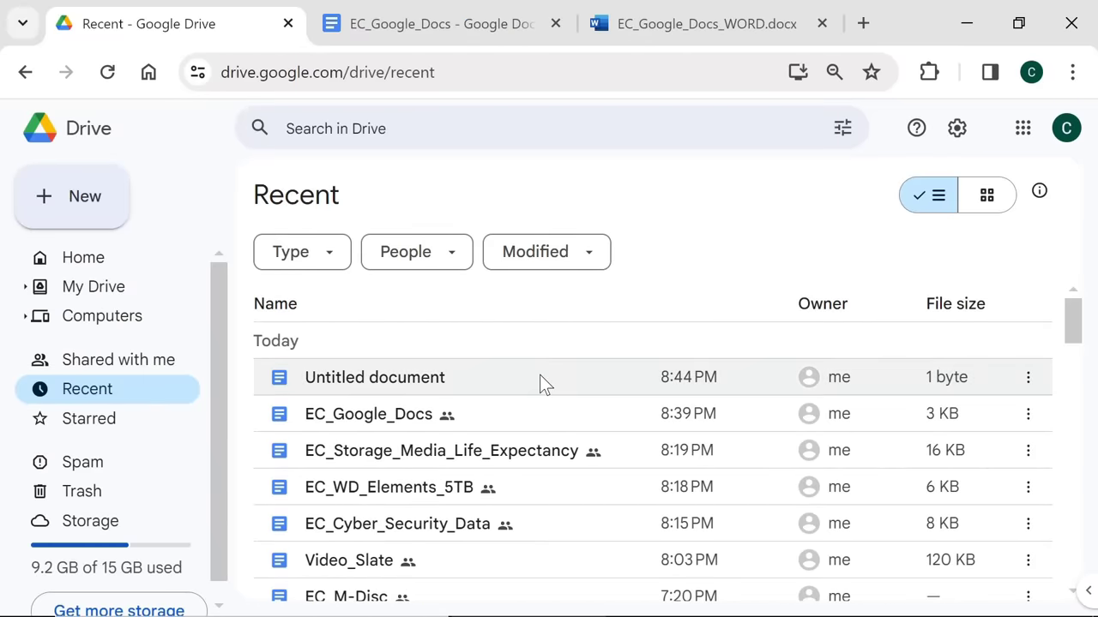
pyautogui.click(101, 429)
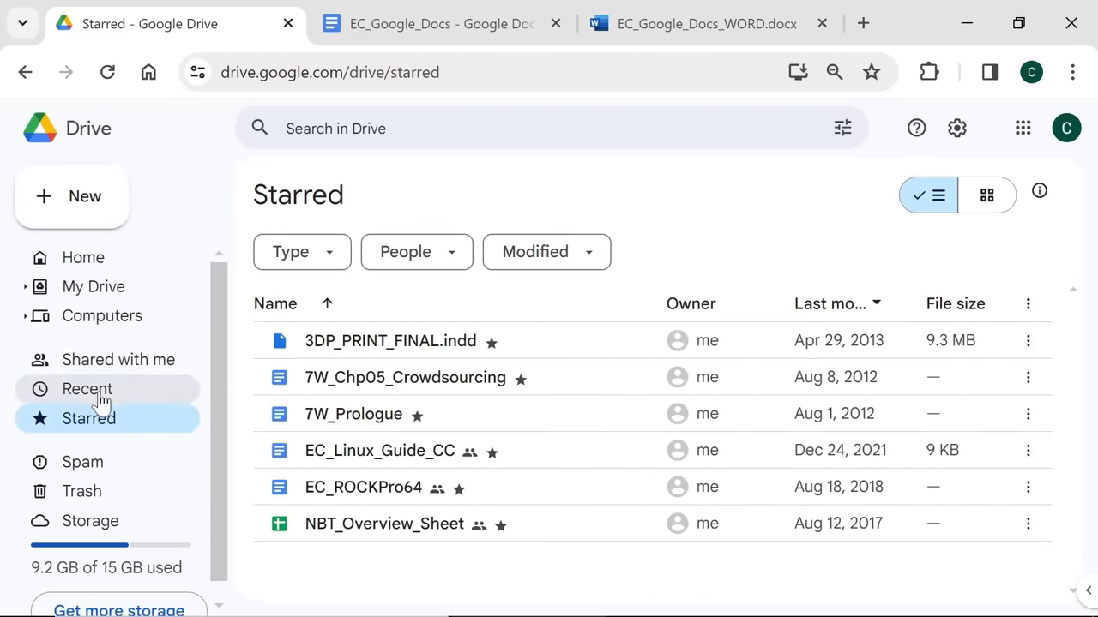
pyautogui.click(103, 393)
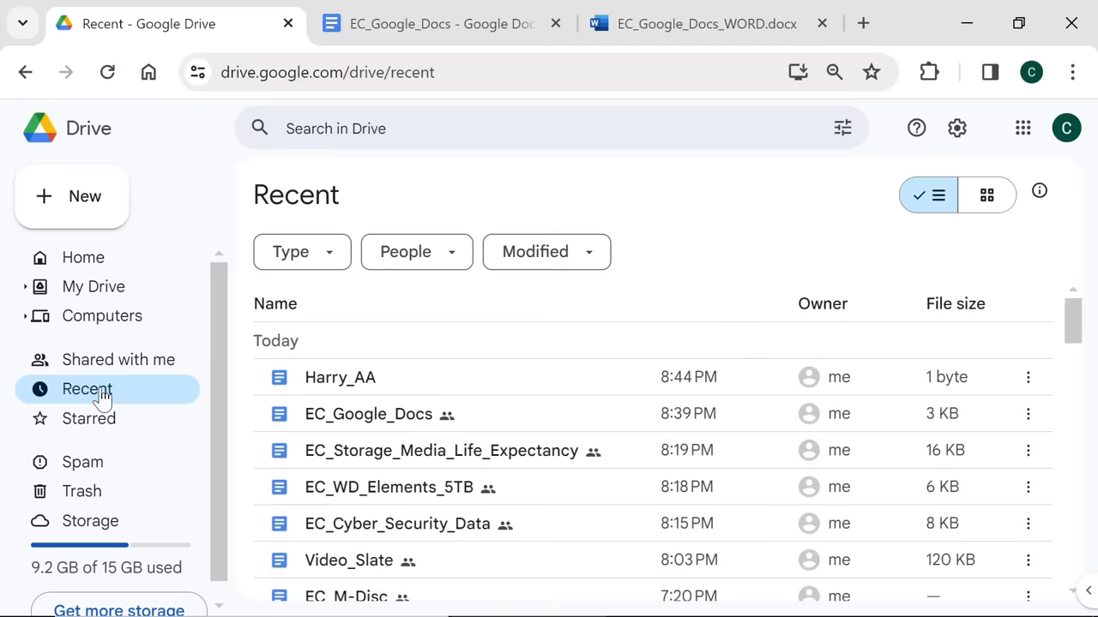
# Send Harry_AA to the trash from its right-click menu
pyautogui.rightClick(420, 382)
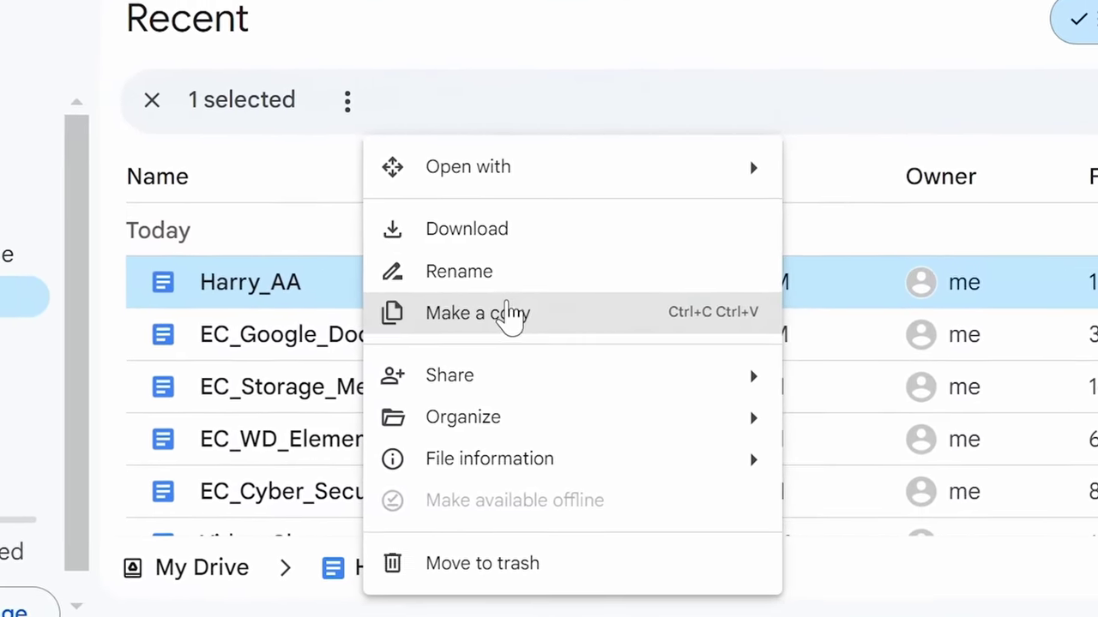
pyautogui.moveTo(497, 371)
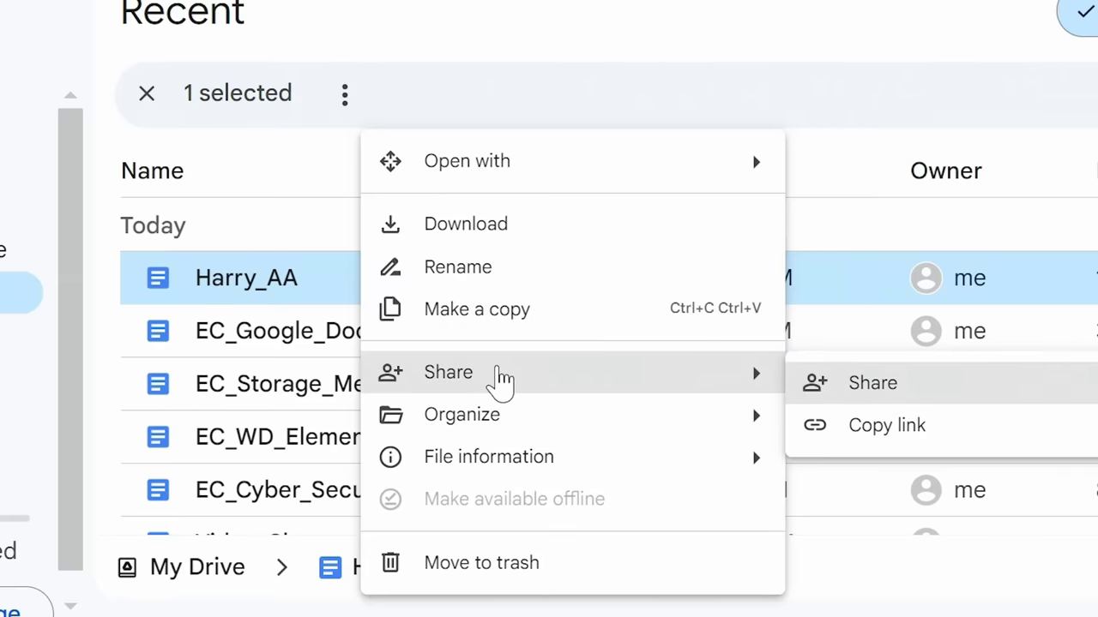
pyautogui.moveTo(505, 422)
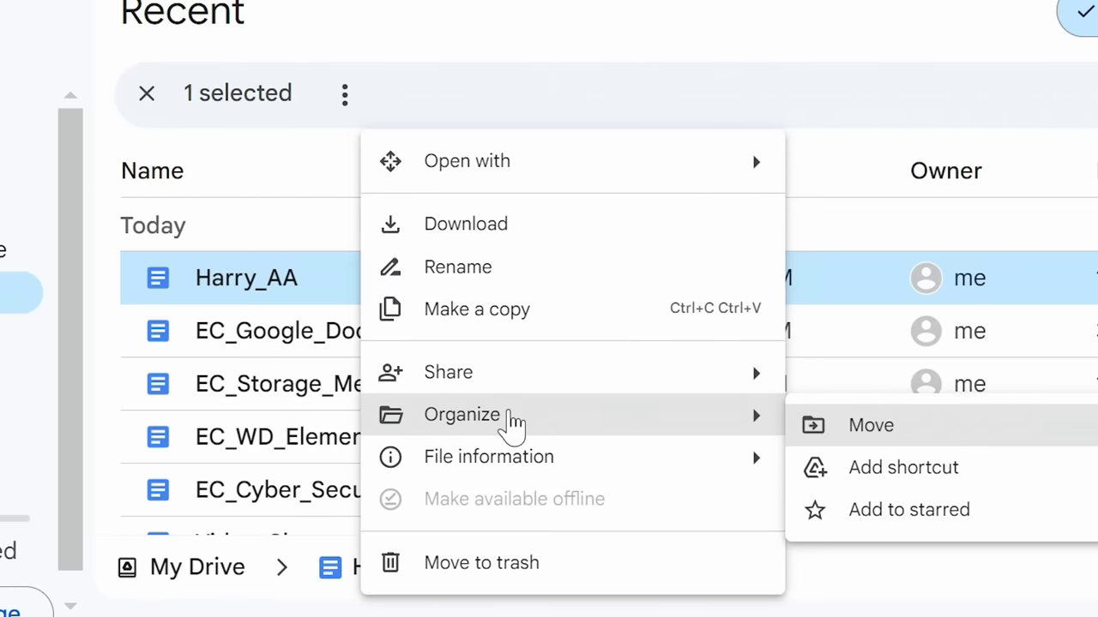
pyautogui.moveTo(522, 463)
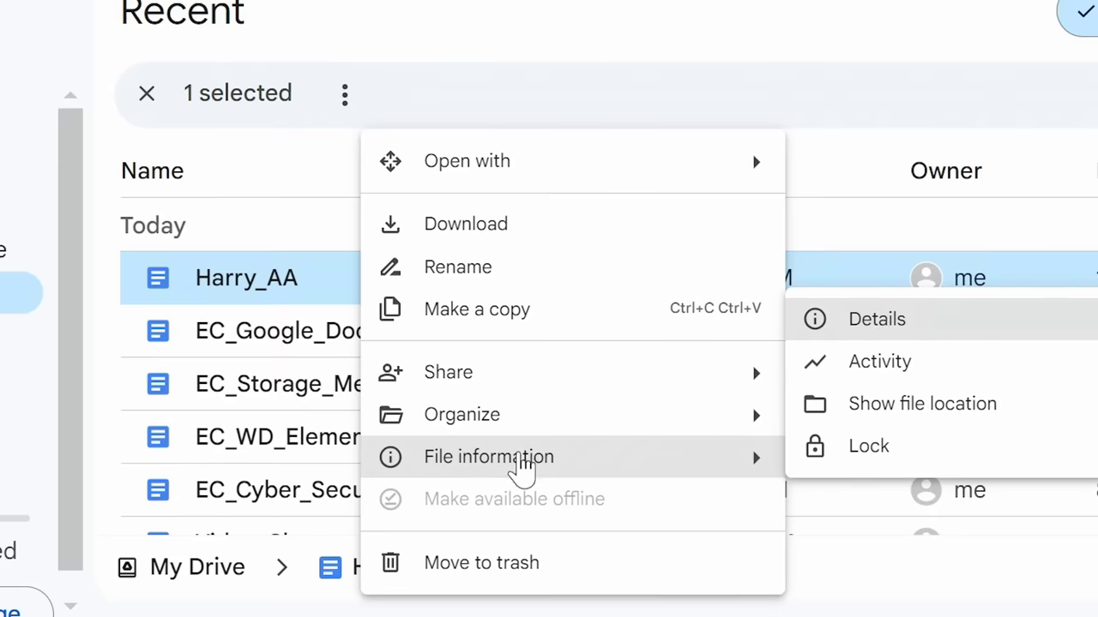
pyautogui.click(529, 566)
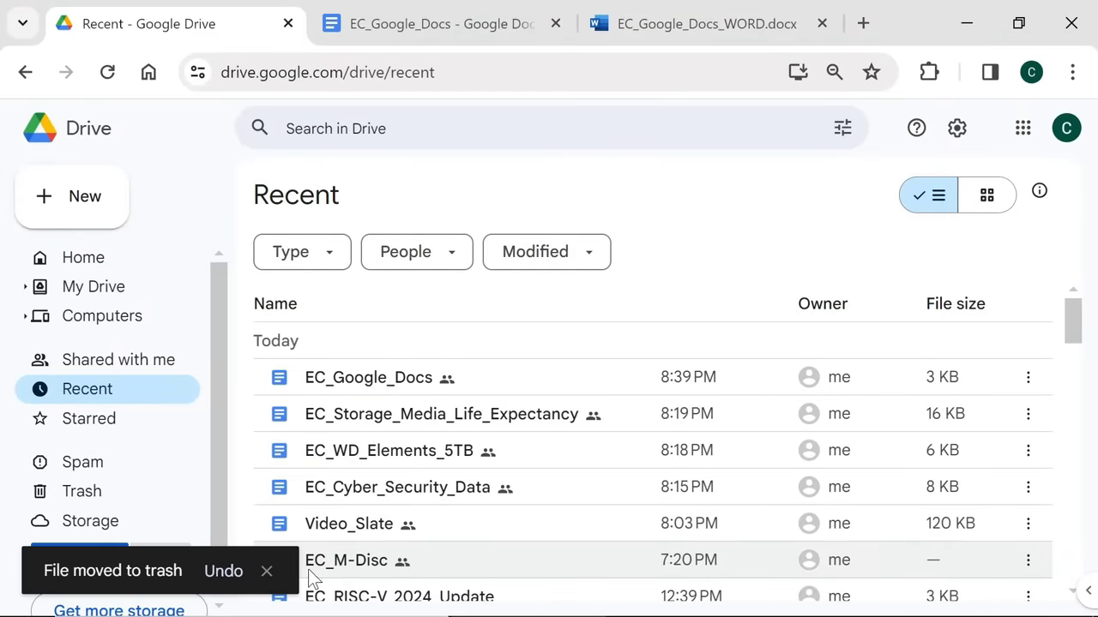
# Dismiss the 'File moved to trash' notice
pyautogui.click(266, 572)
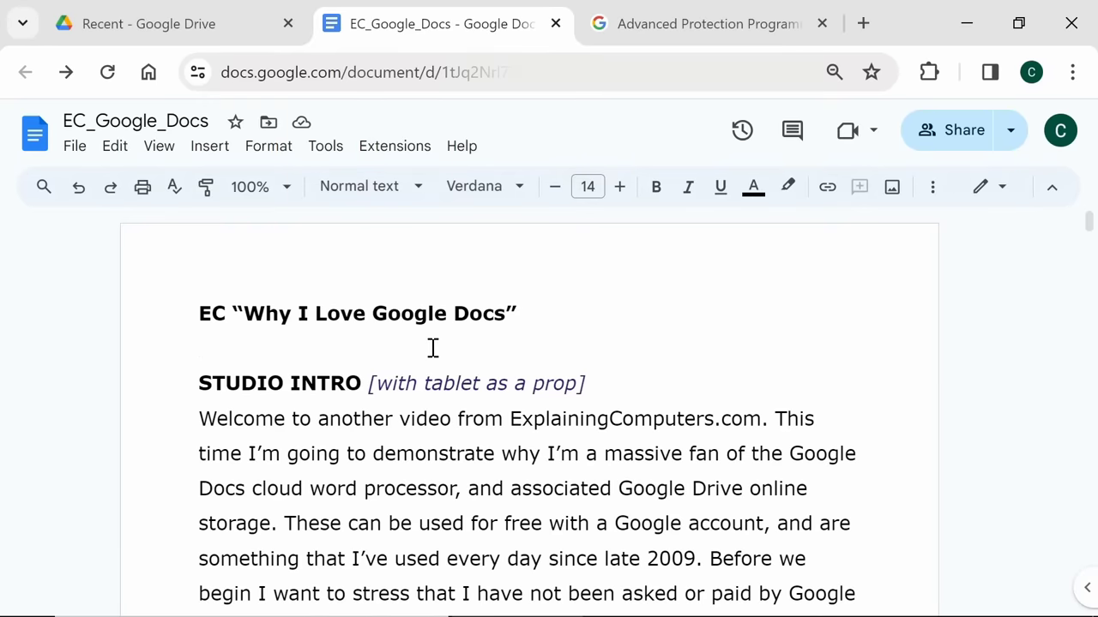
# Download EC_Google_Docs as Rich Text Format (.rtf) and save the file
pyautogui.click(76, 147)
pyautogui.moveTo(144, 376)
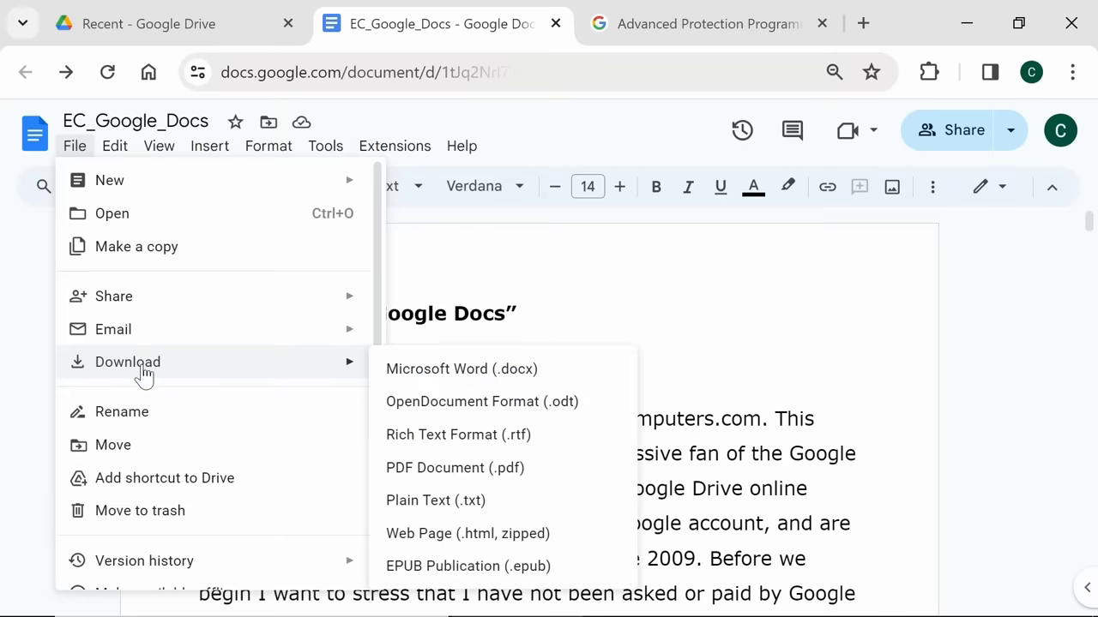
pyautogui.click(436, 434)
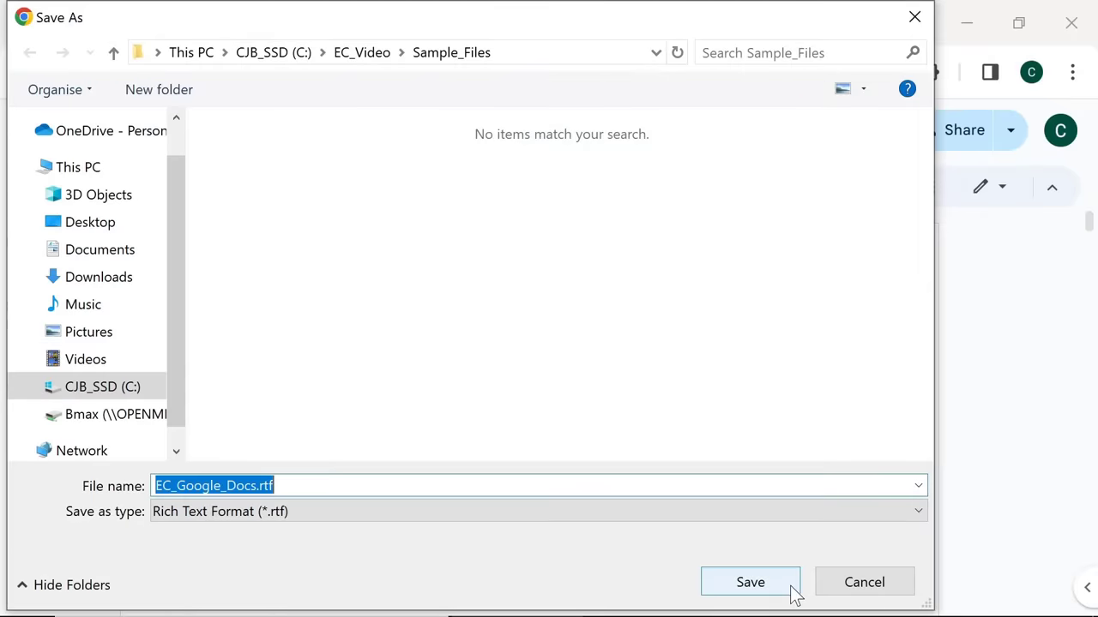
pyautogui.click(776, 592)
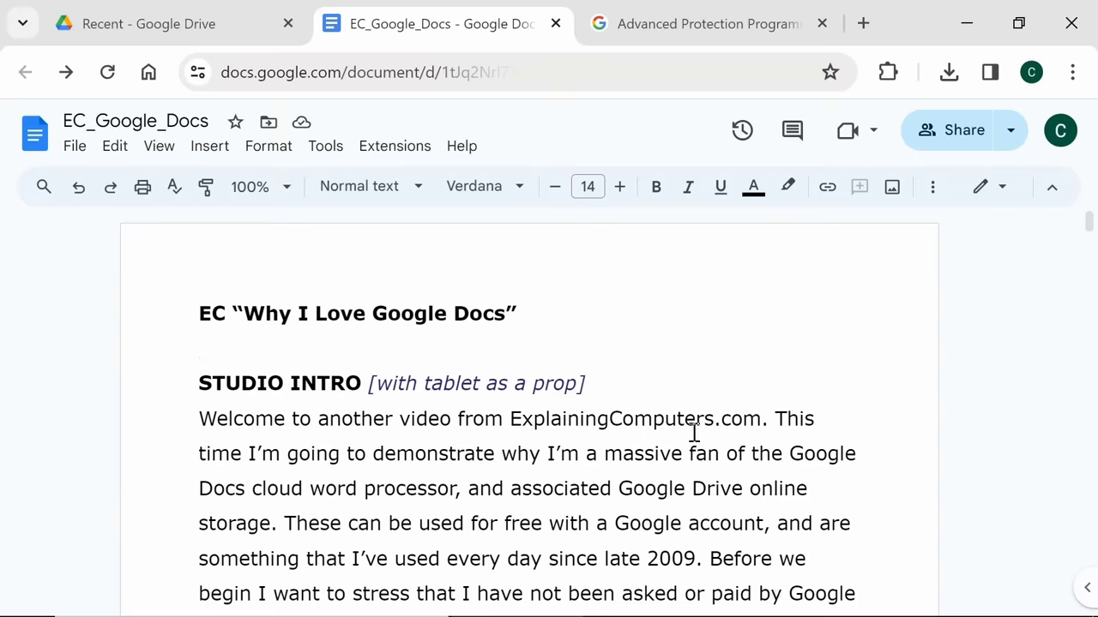
# Switch to the Google Drive tab, then open the ChromeOS app launcher
pyautogui.click(179, 17)
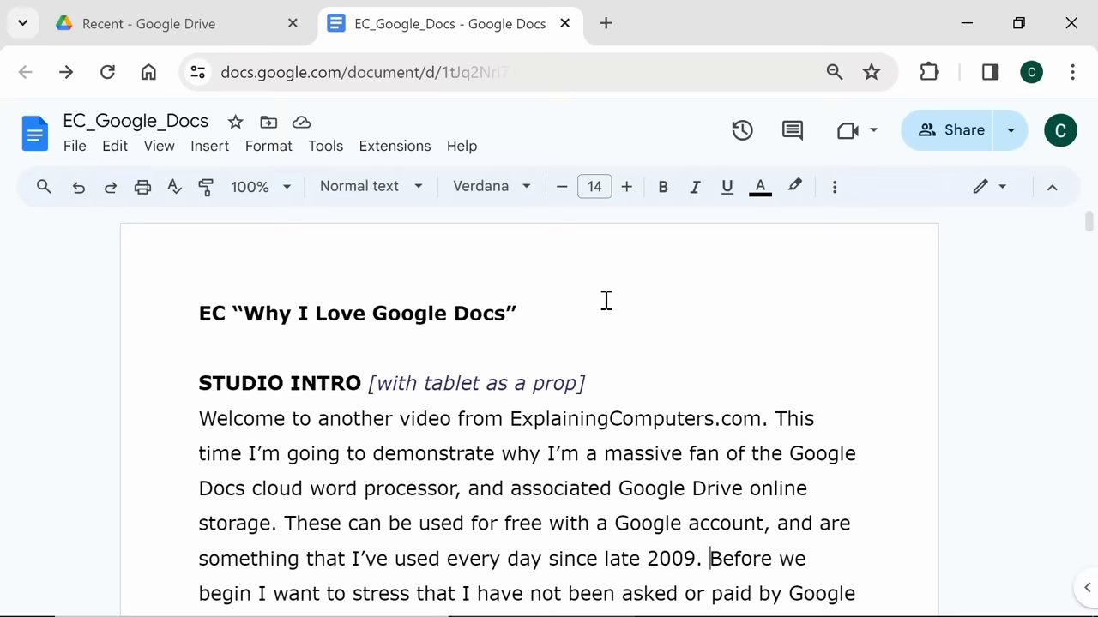
pyautogui.press('super')
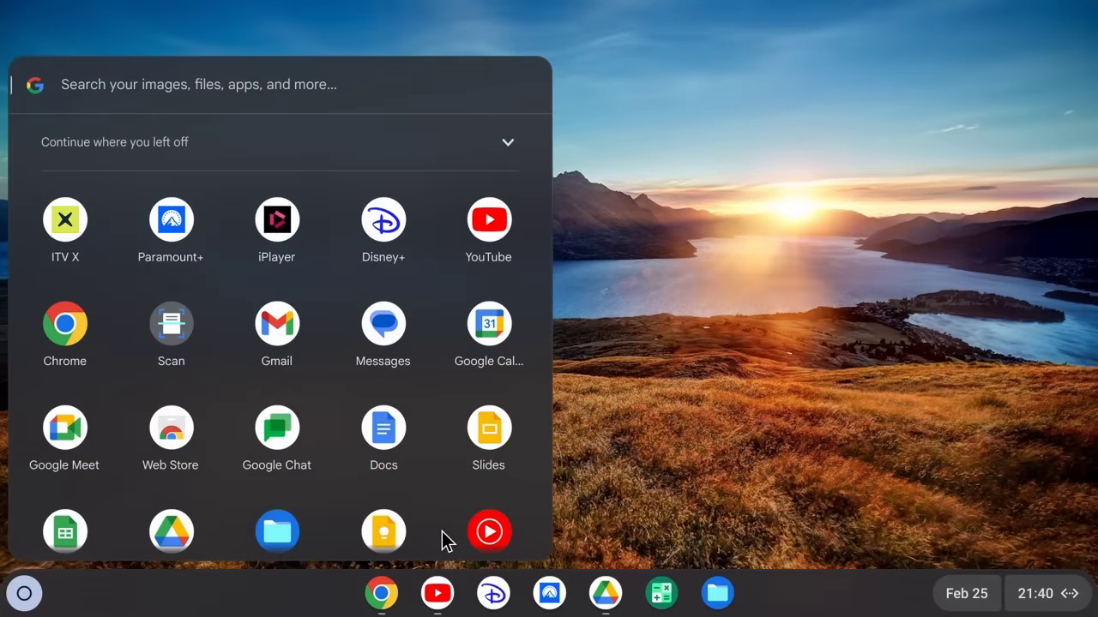
# Glance at the YouTube robonuggie search results, then return to the EC_Google_Docs document tab
pyautogui.click(438, 596)
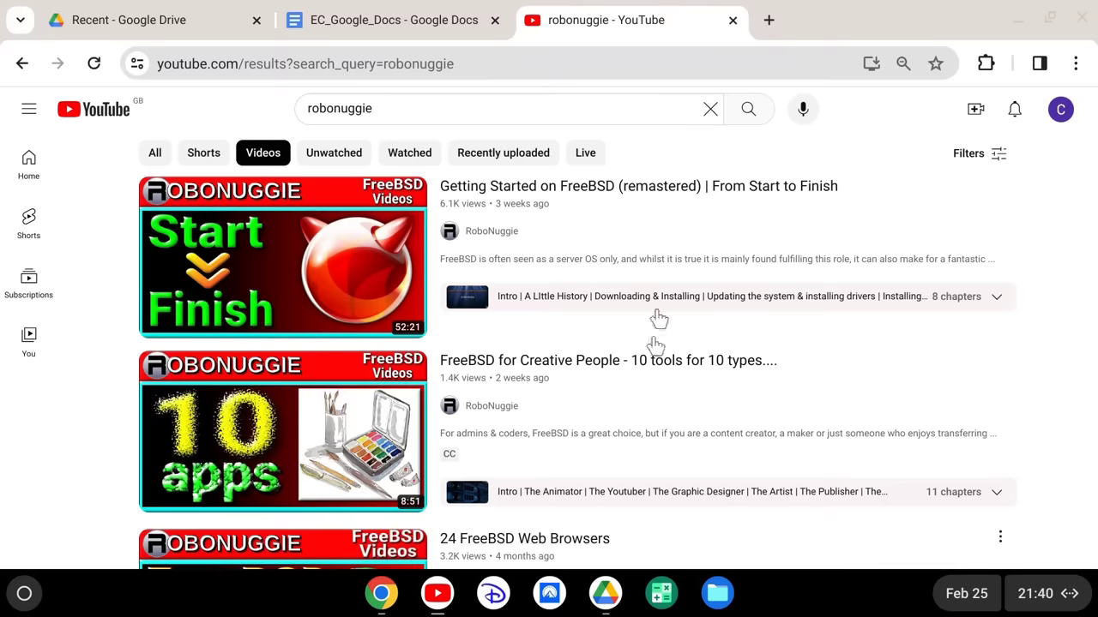
pyautogui.click(459, 30)
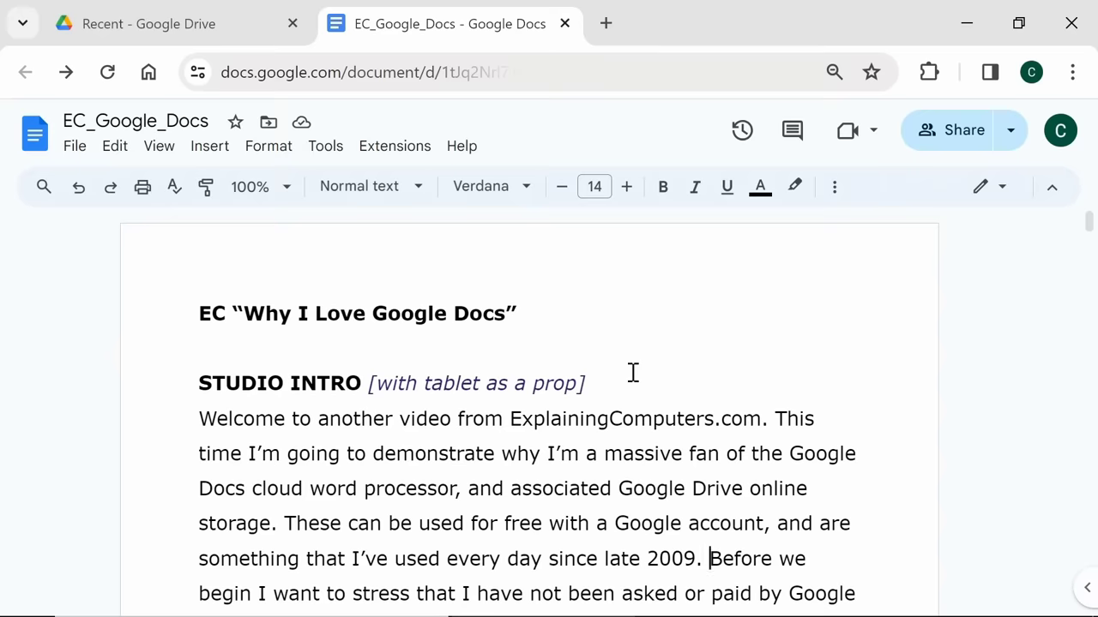
# In Google Drive's Recent list, bring up EC_Google_Docs' context menu at Share, then return to the document
pyautogui.click(190, 26)
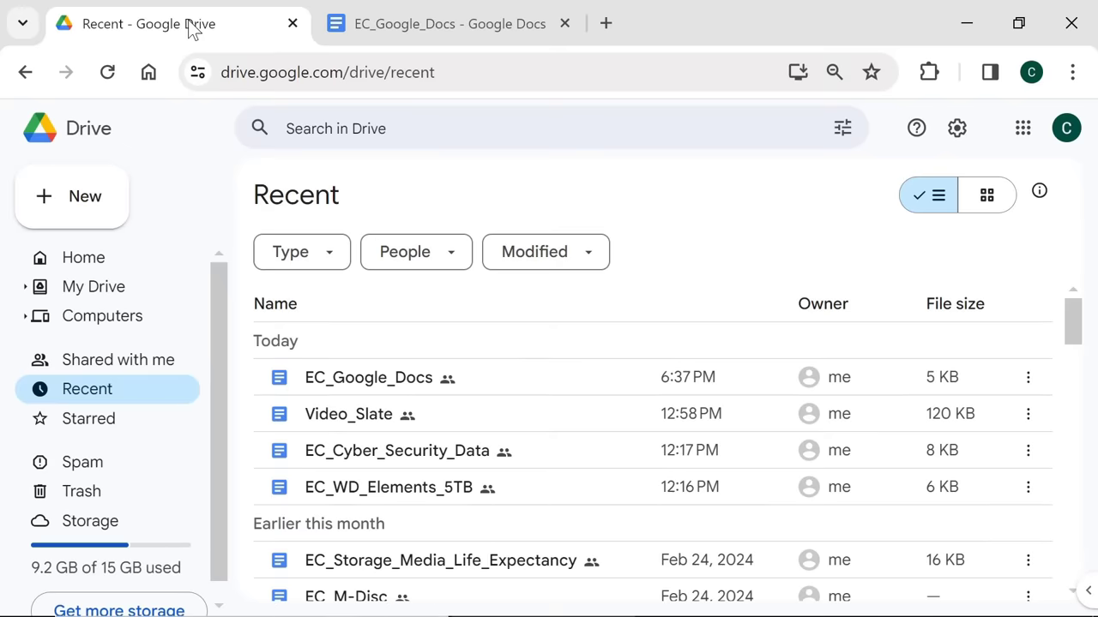
pyautogui.rightClick(378, 382)
pyautogui.moveTo(483, 452)
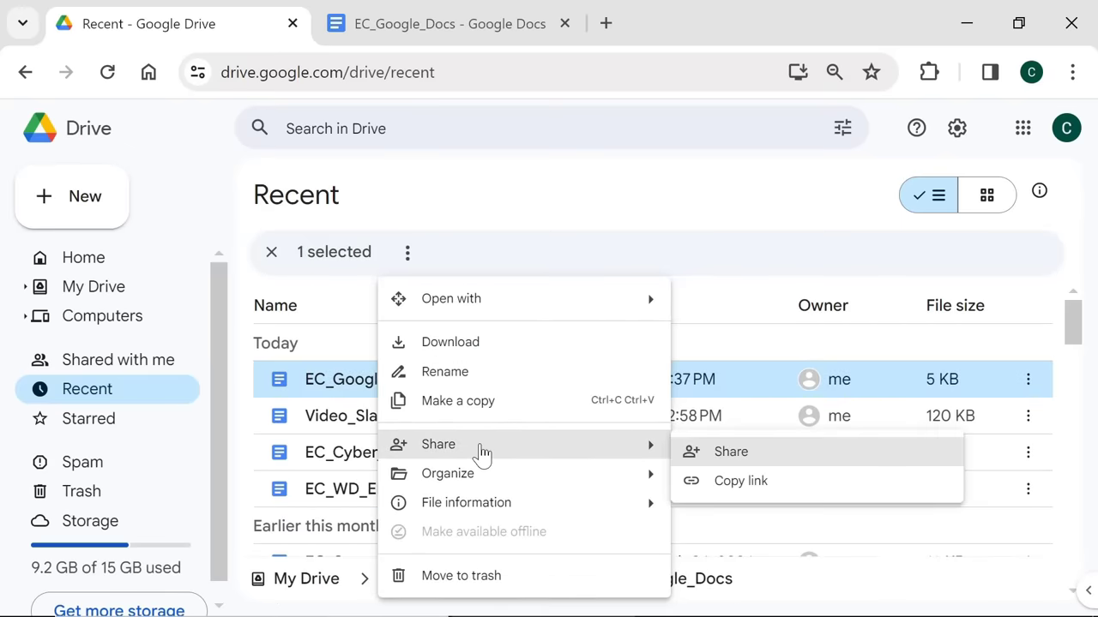
pyautogui.click(474, 35)
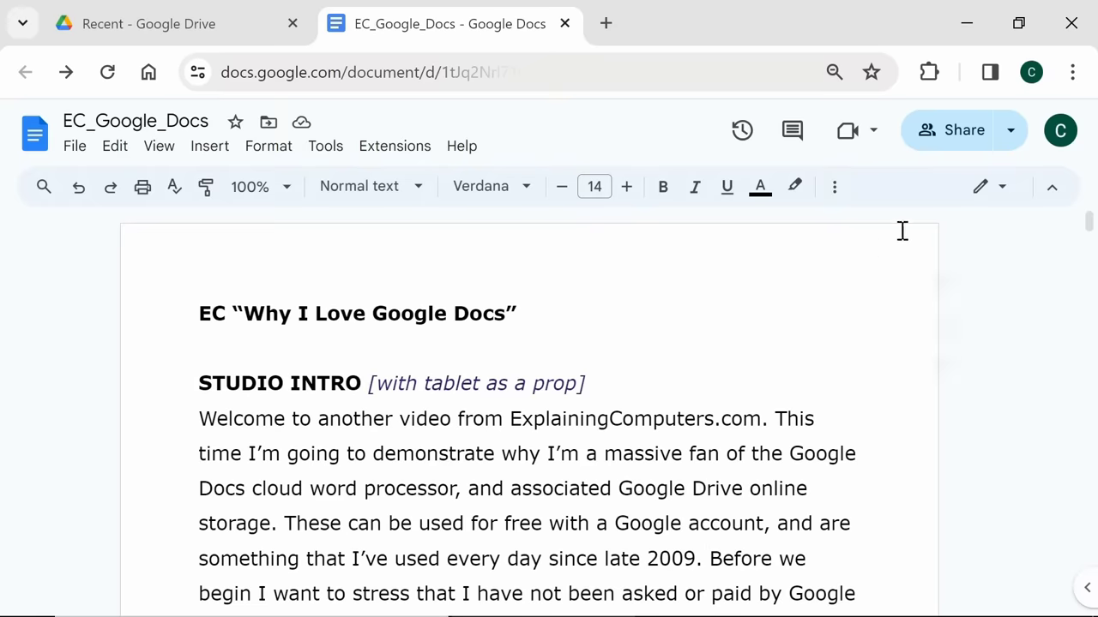
# Open the Share dialog for EC_Google_Docs and make the browser full screen
pyautogui.click(948, 136)
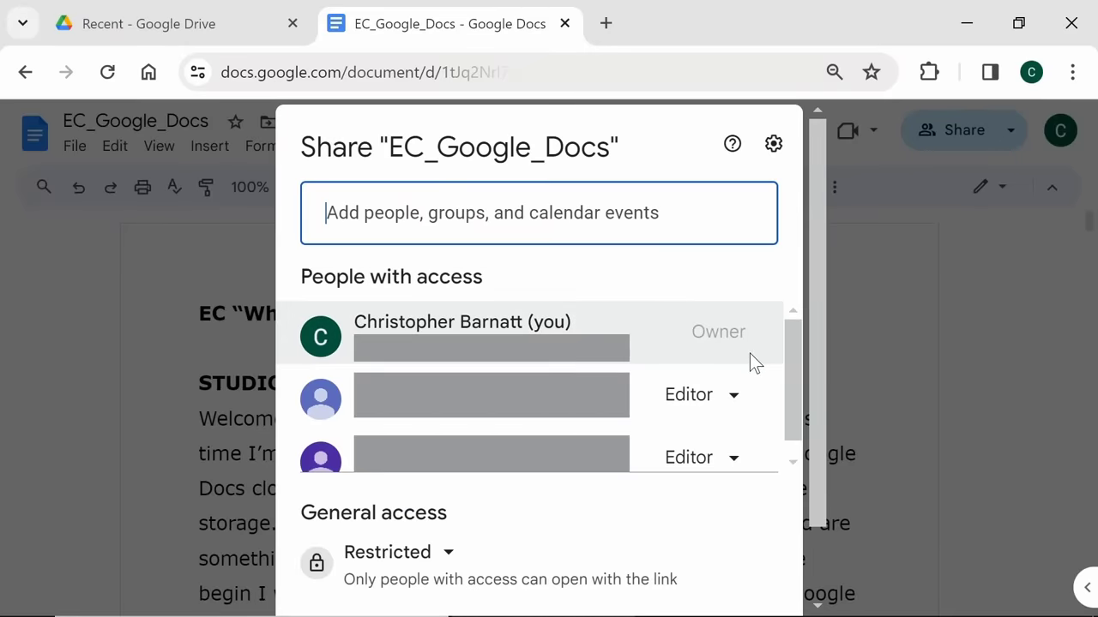
pyautogui.press('F11')
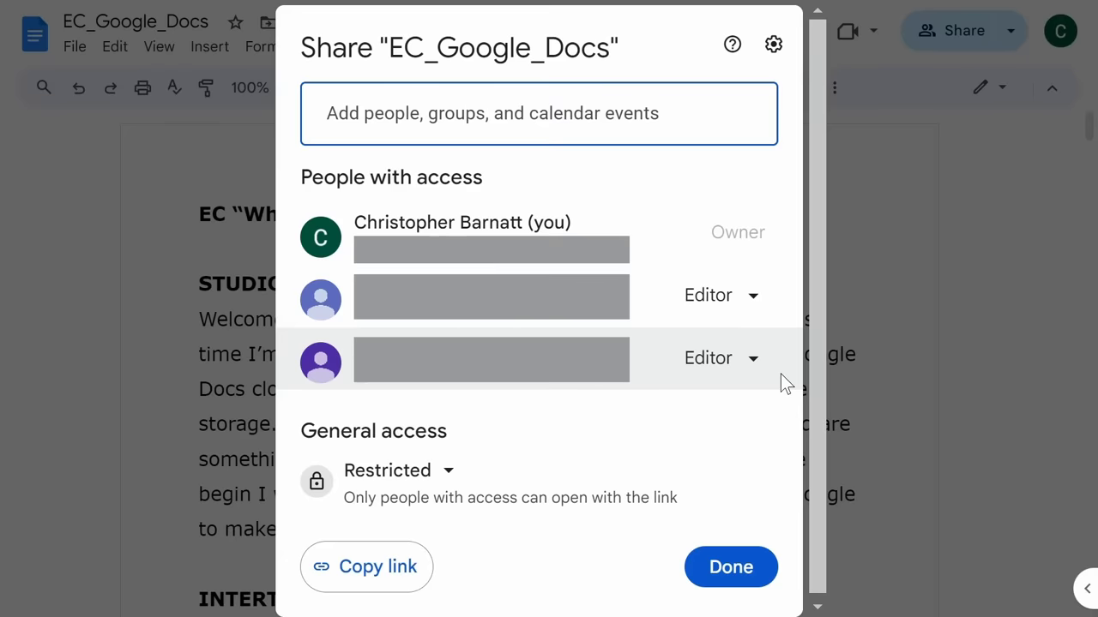
# Leave general access on Restricted and close the Share dialog
pyautogui.click(453, 483)
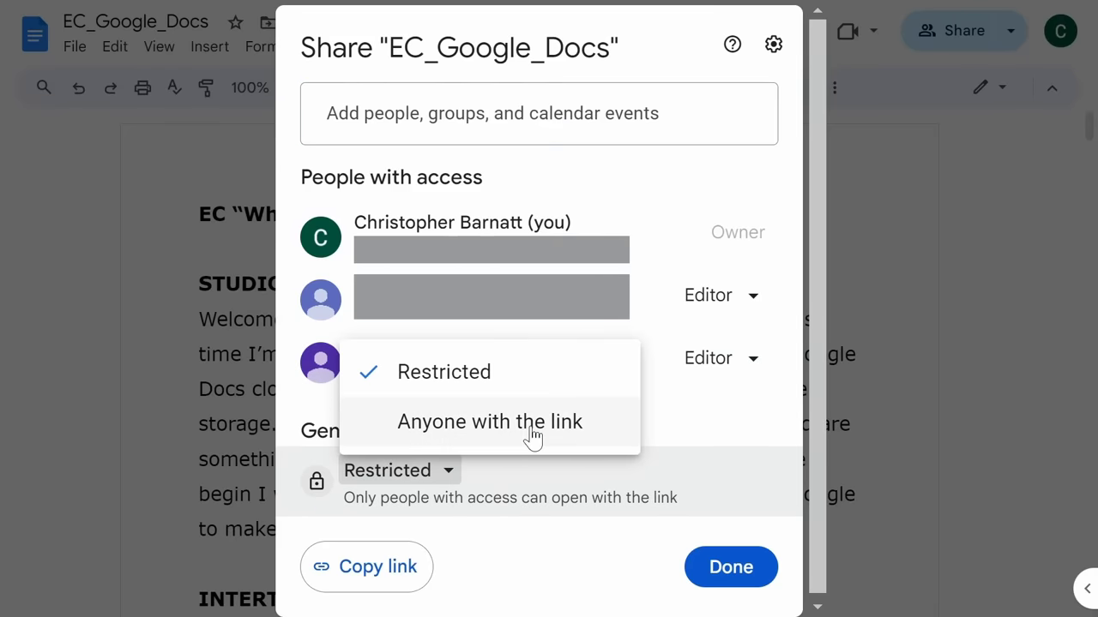
pyautogui.click(537, 581)
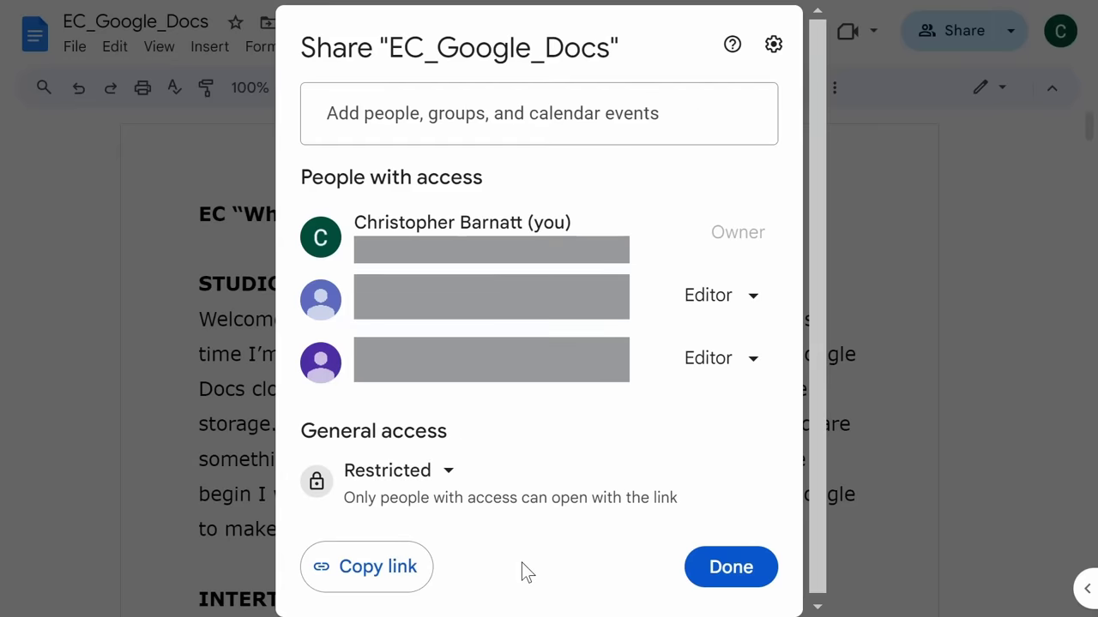
pyautogui.press('Escape')
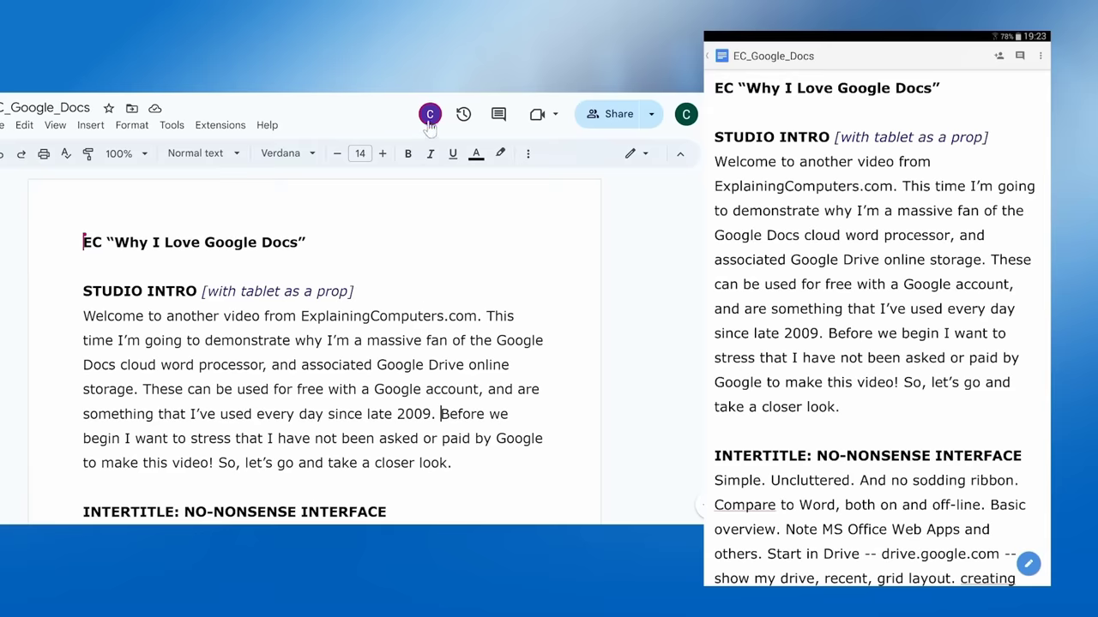
pyautogui.moveTo(433, 122)
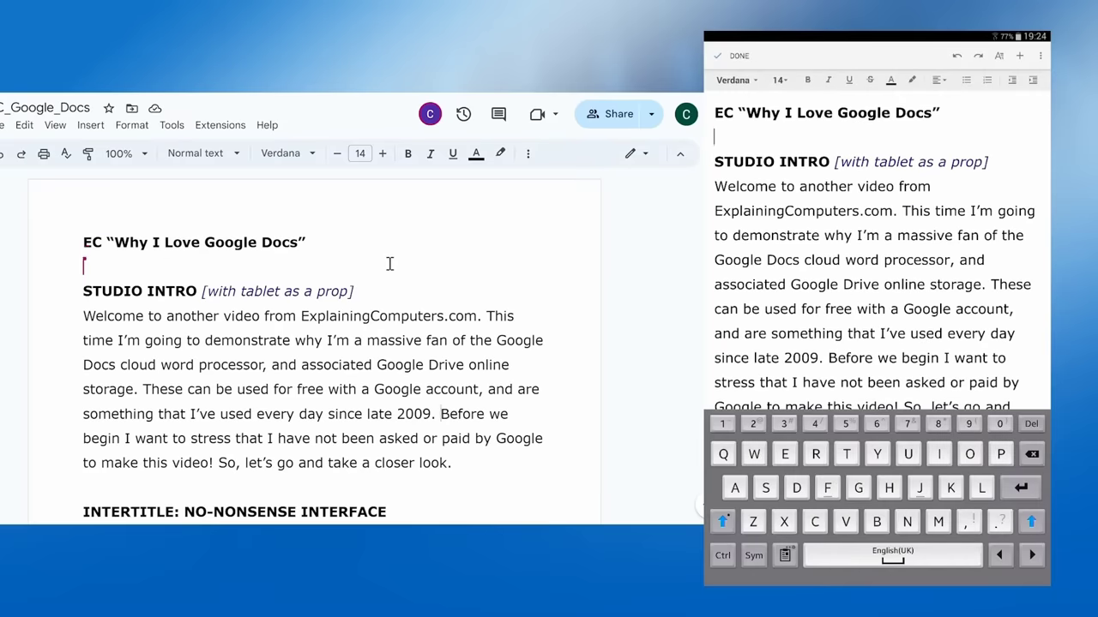
pyautogui.write('Hello')
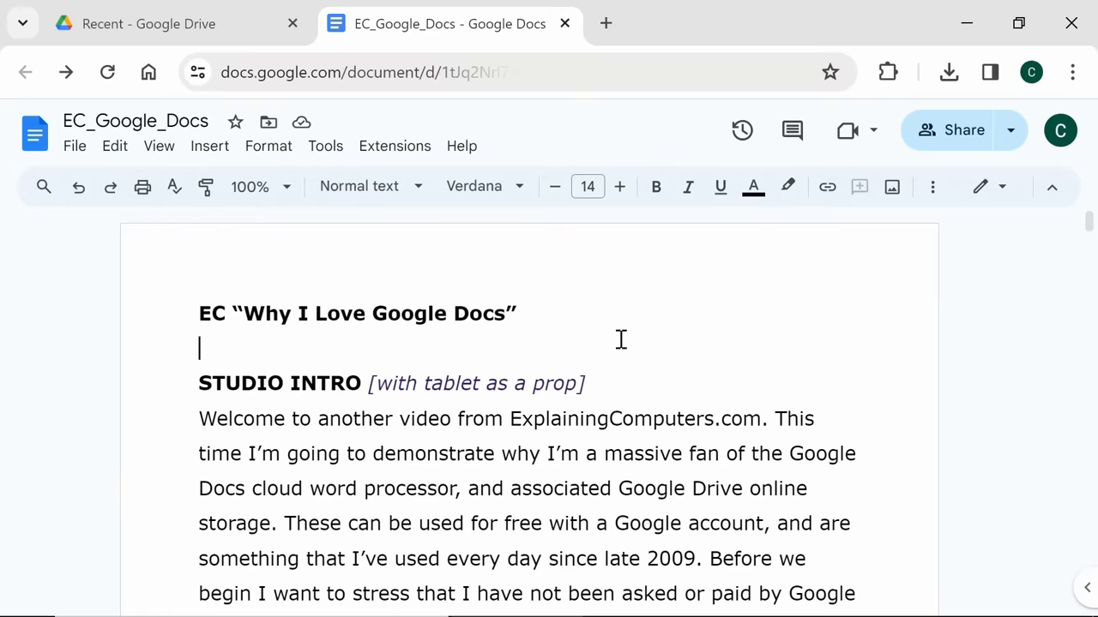
# Use voice typing to dictate 'Stanley the knife jumped over the quick brown fox and fell over the lazy dog' under the title
pyautogui.press('Return')
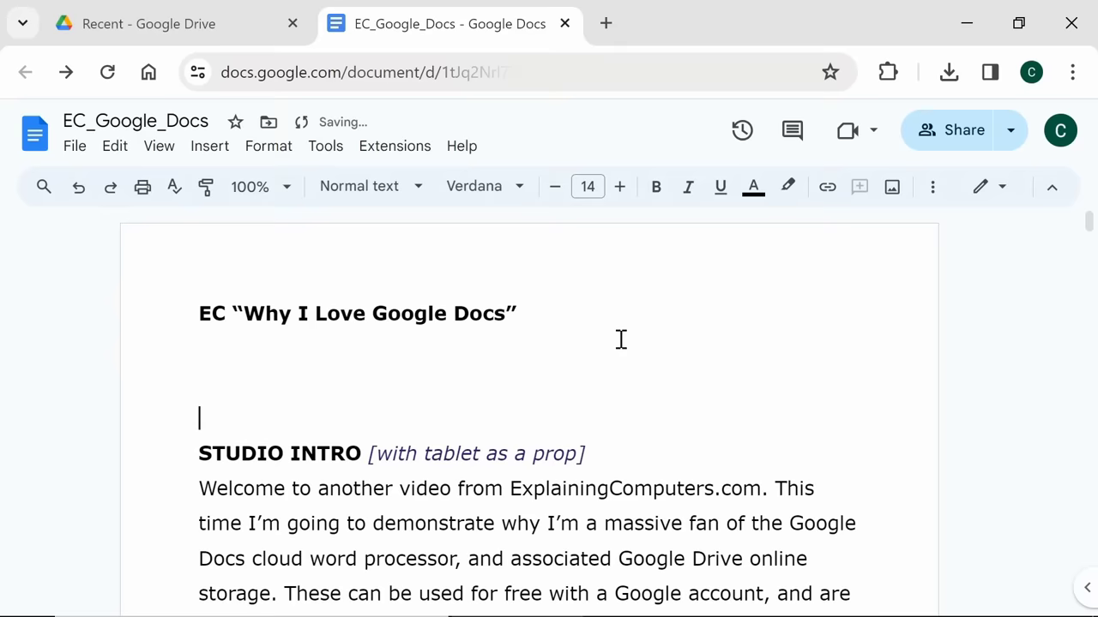
pyautogui.press('Up')
pyautogui.click(347, 154)
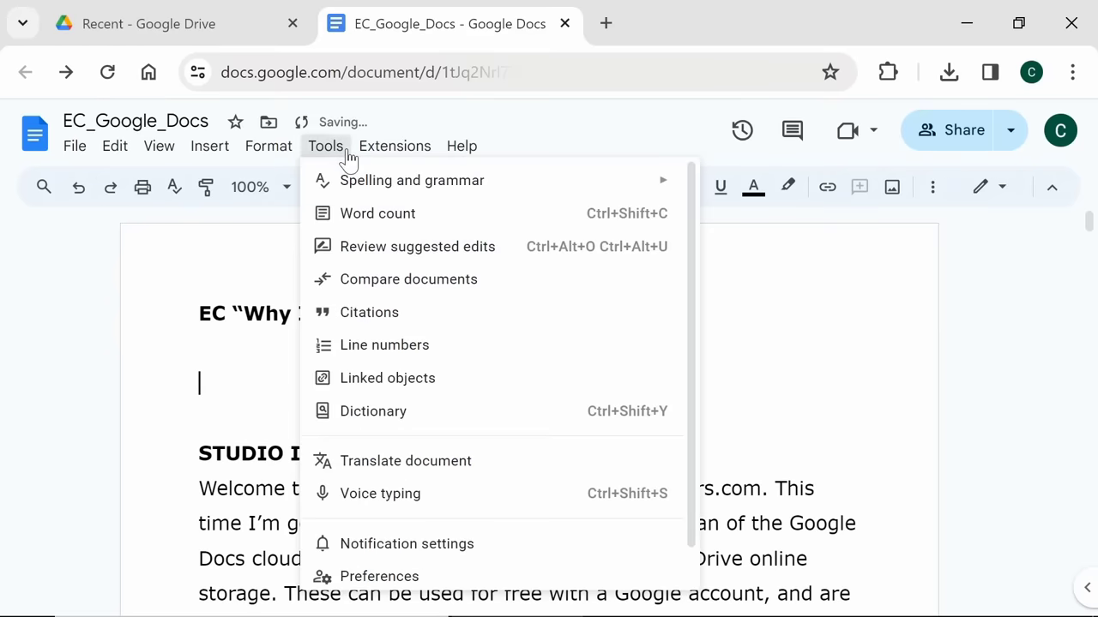
pyautogui.click(399, 495)
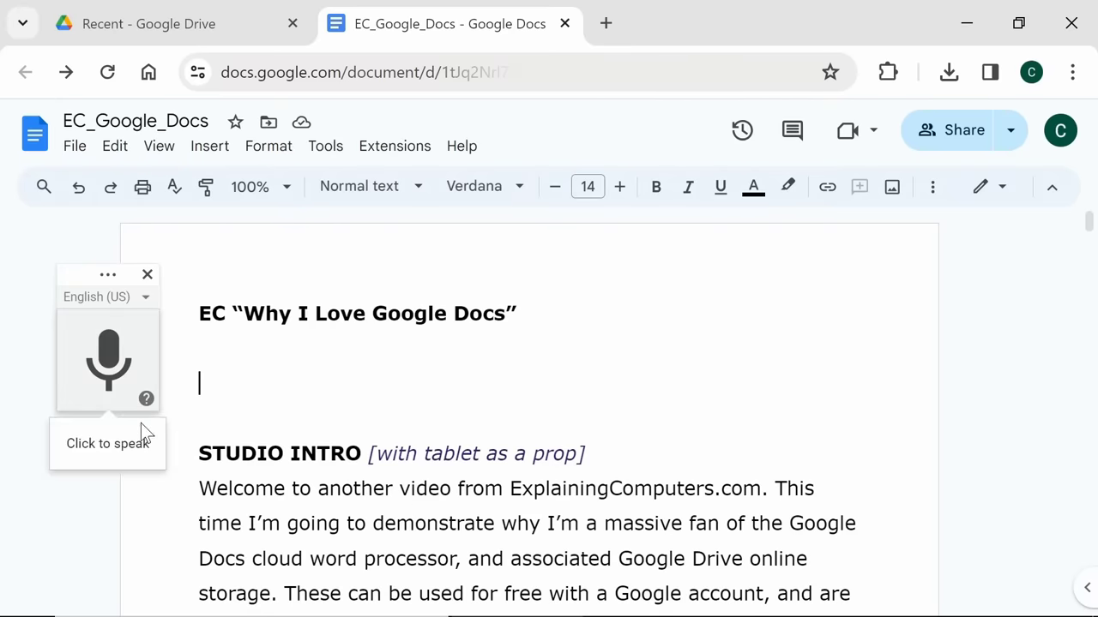
pyautogui.click(107, 378)
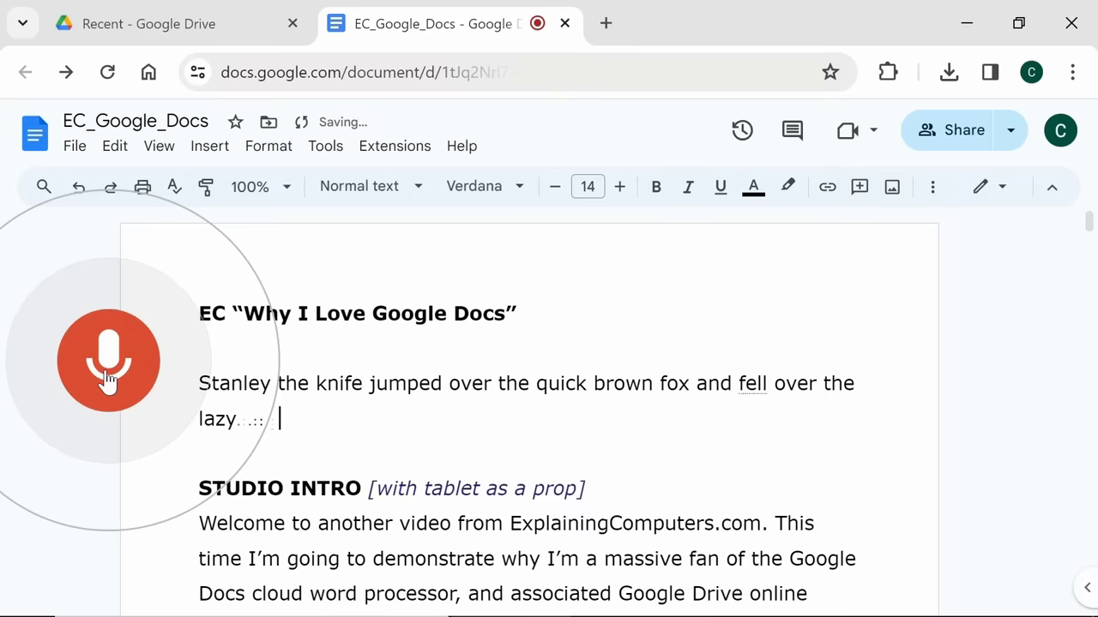
pyautogui.click(109, 364)
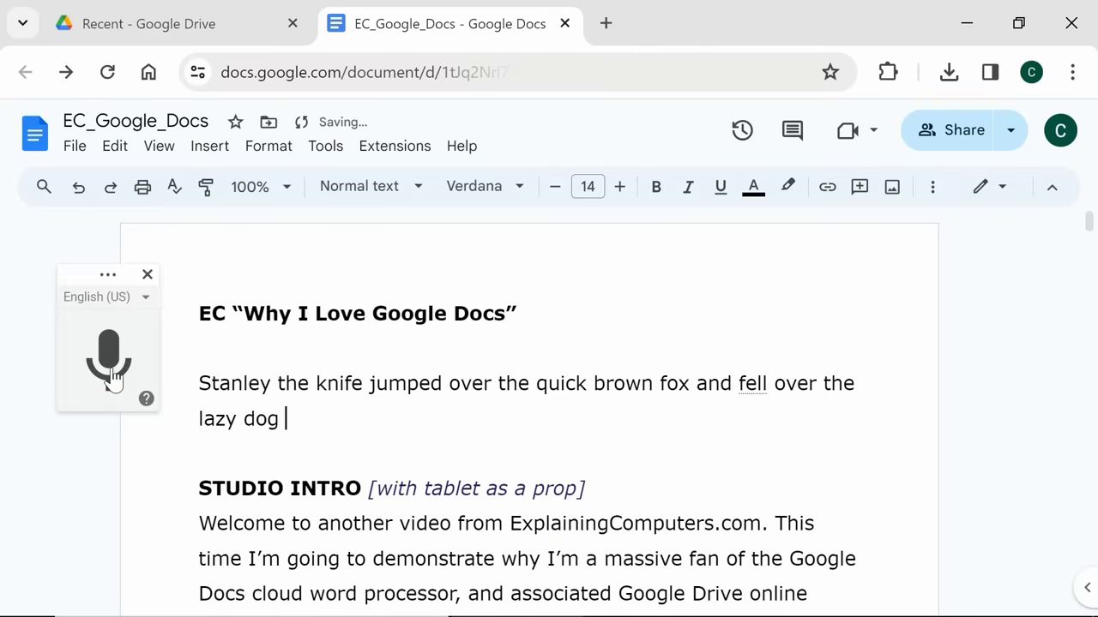
pyautogui.click(145, 276)
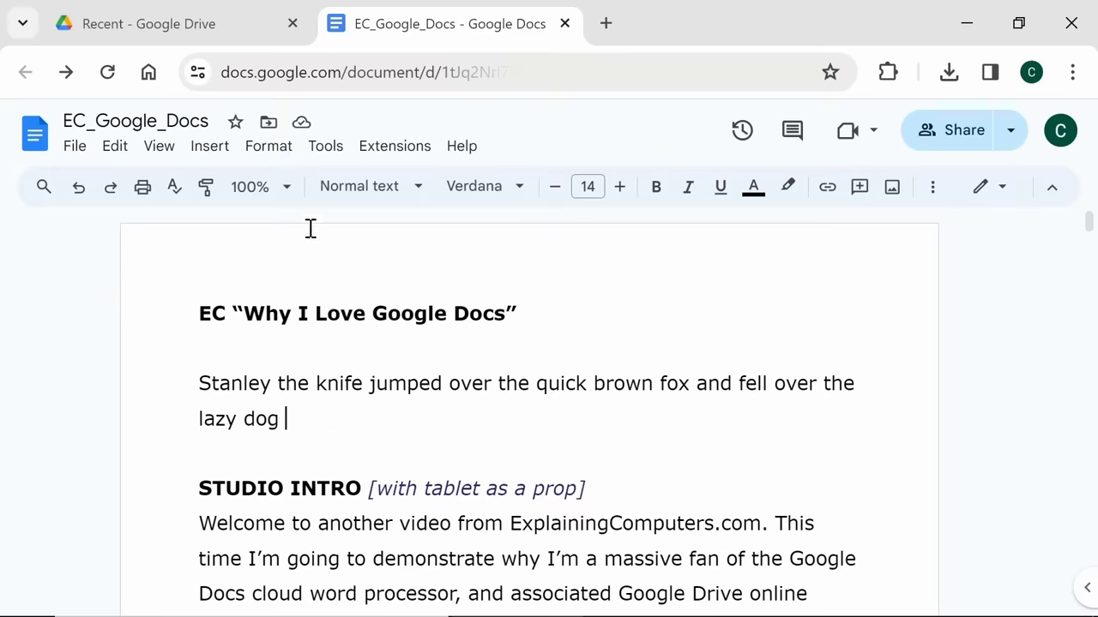
# Start Tools > Translate document and scroll the target language list toward French
pyautogui.click(324, 148)
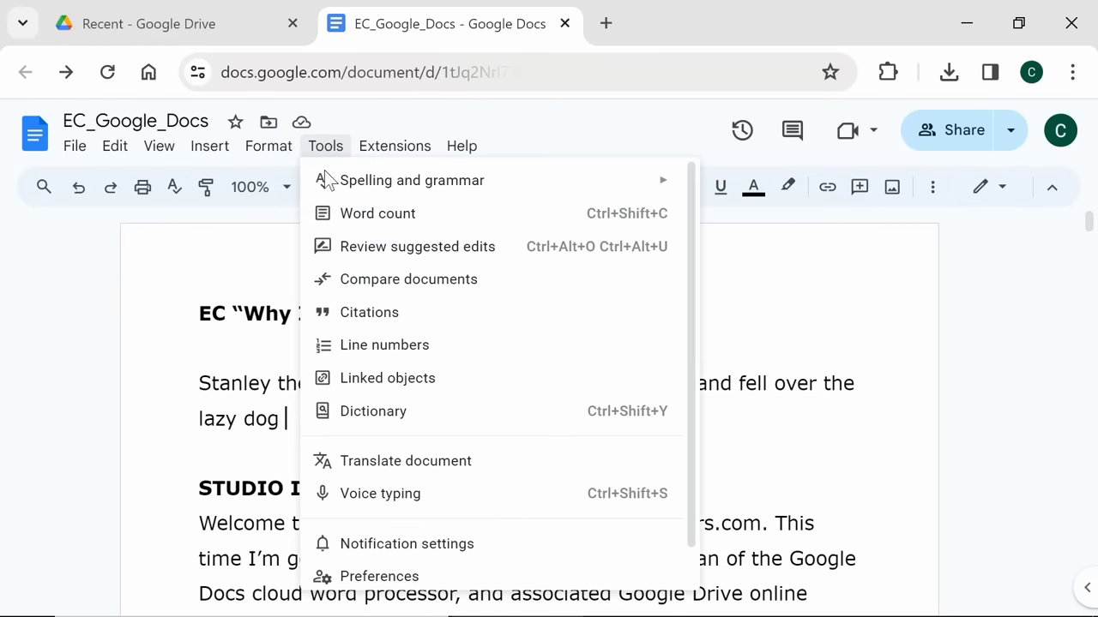
pyautogui.click(466, 462)
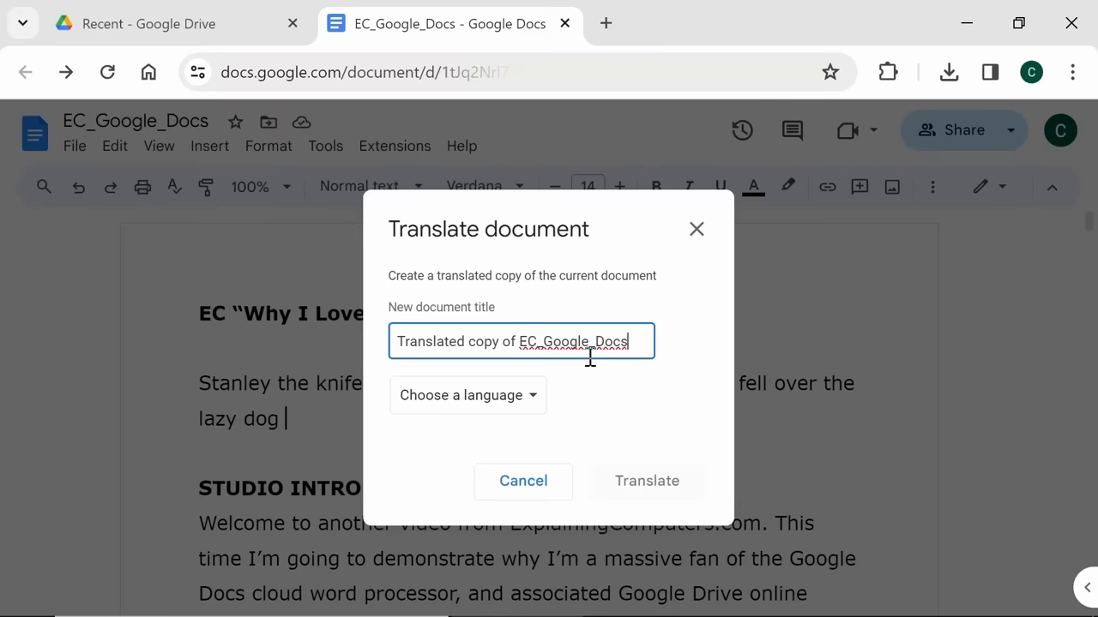
pyautogui.click(525, 399)
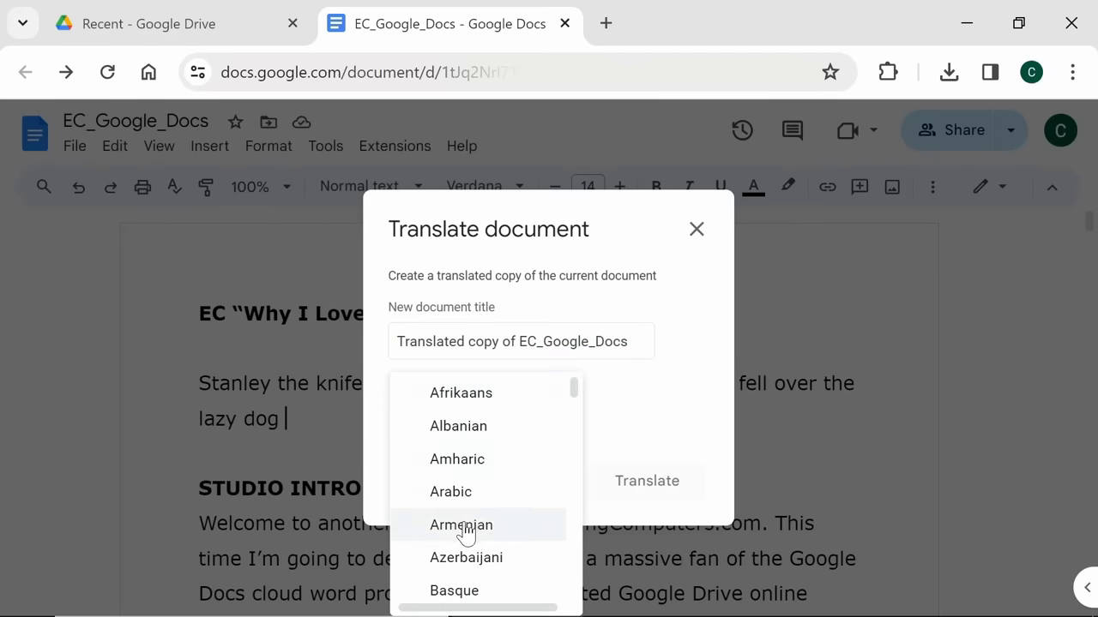
pyautogui.scroll(-2, 463, 532)
pyautogui.scroll(-5, 463, 532)
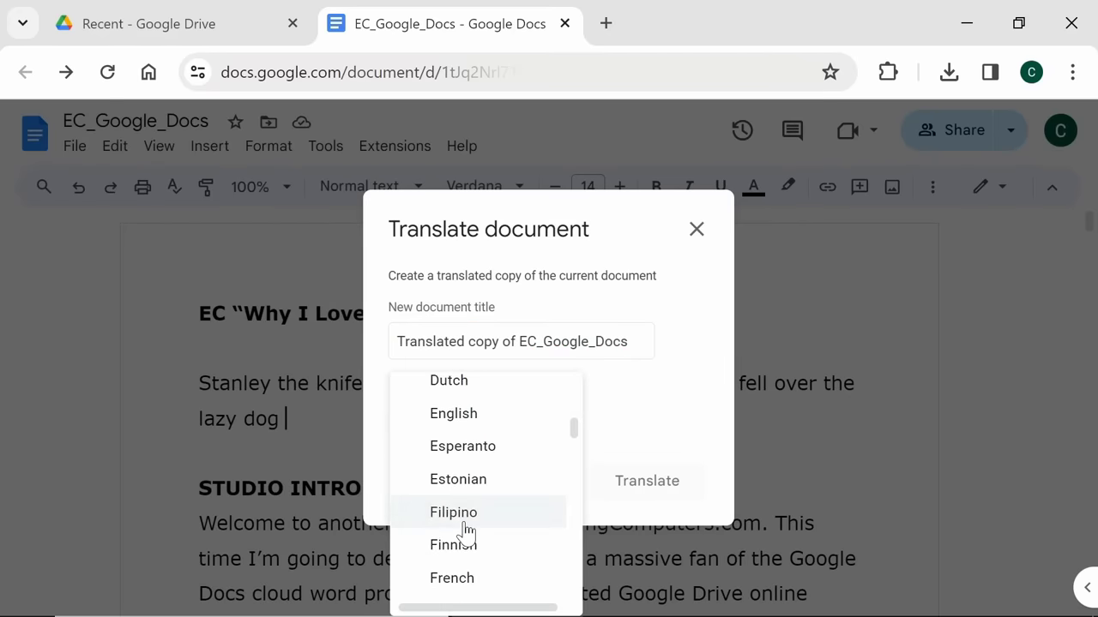
pyautogui.scroll(-1, 464, 523)
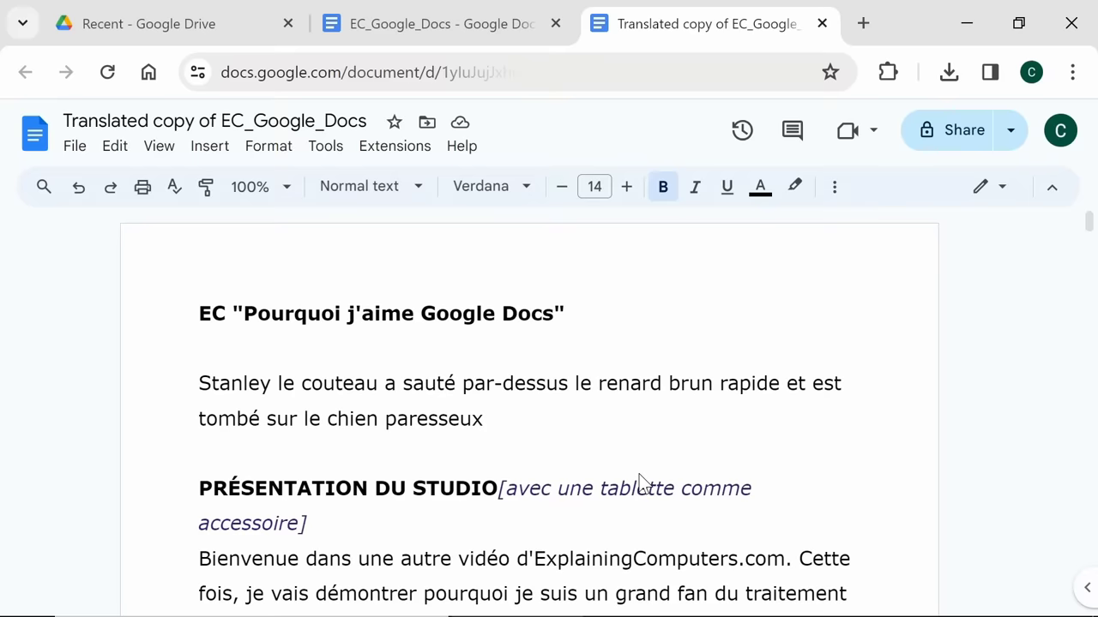
# Switch to the File Explorer window showing the Sample_Files folder
pyautogui.hotkey('alt', 'Tab')
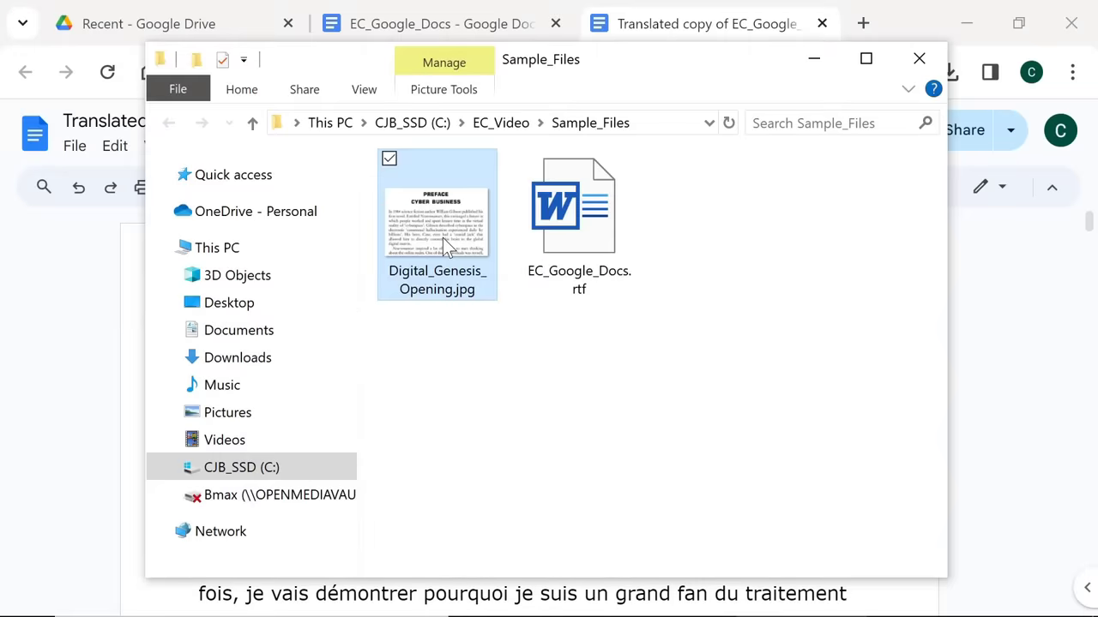
# Upload Digital_Genesis_Opening.jpg from Sample_Files into Google Drive
pyautogui.hotkey('alt', 'Tab')
pyautogui.click(161, 27)
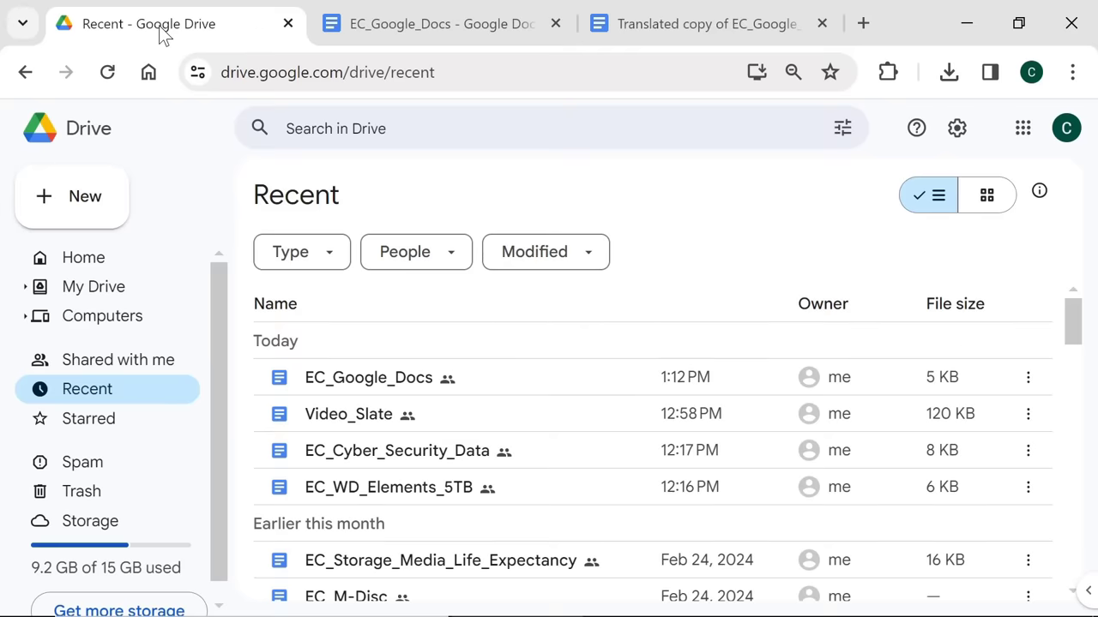
pyautogui.click(95, 192)
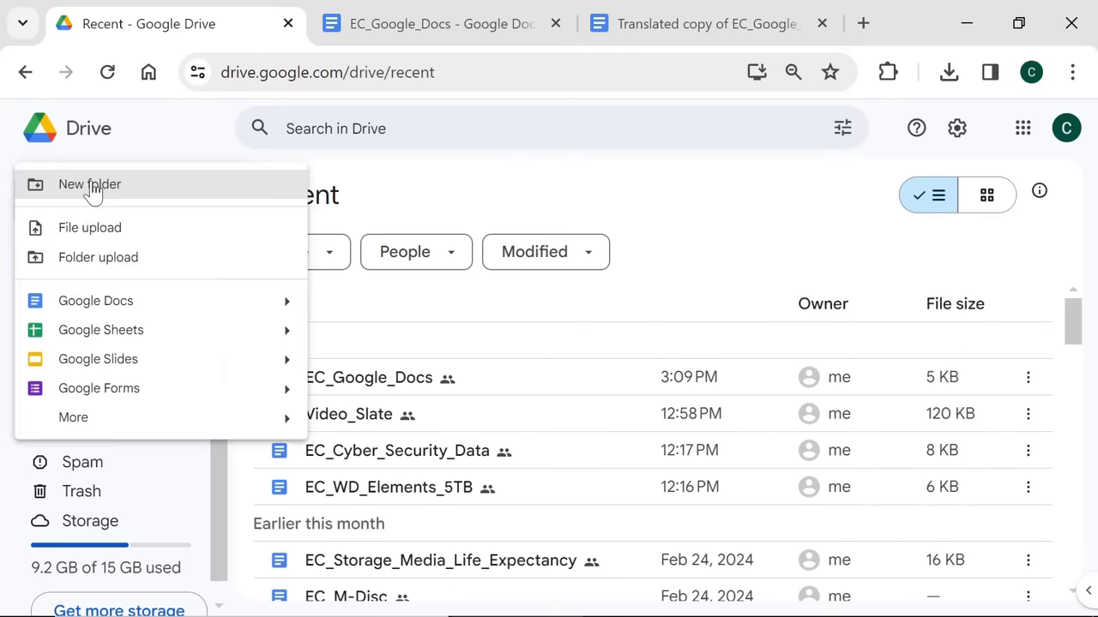
pyautogui.click(101, 228)
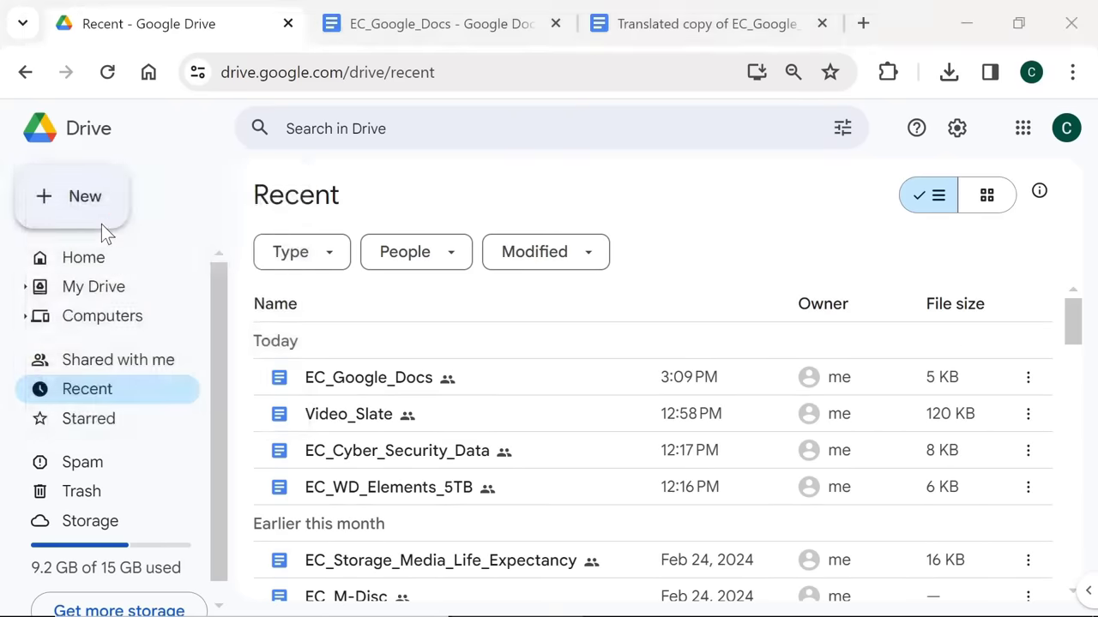
pyautogui.click(358, 163)
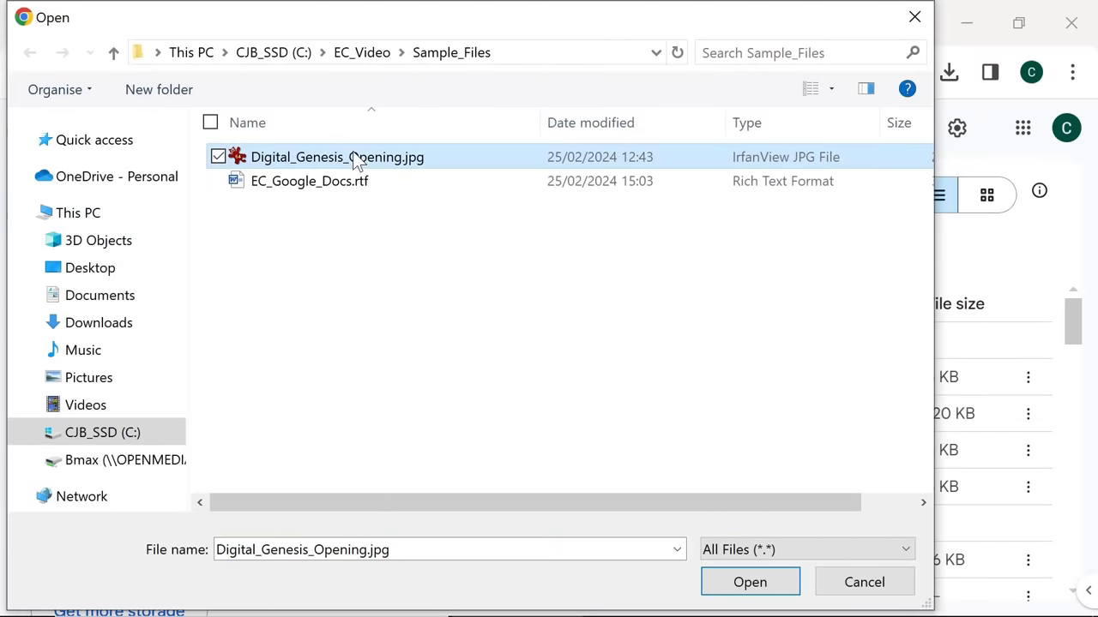
pyautogui.click(744, 586)
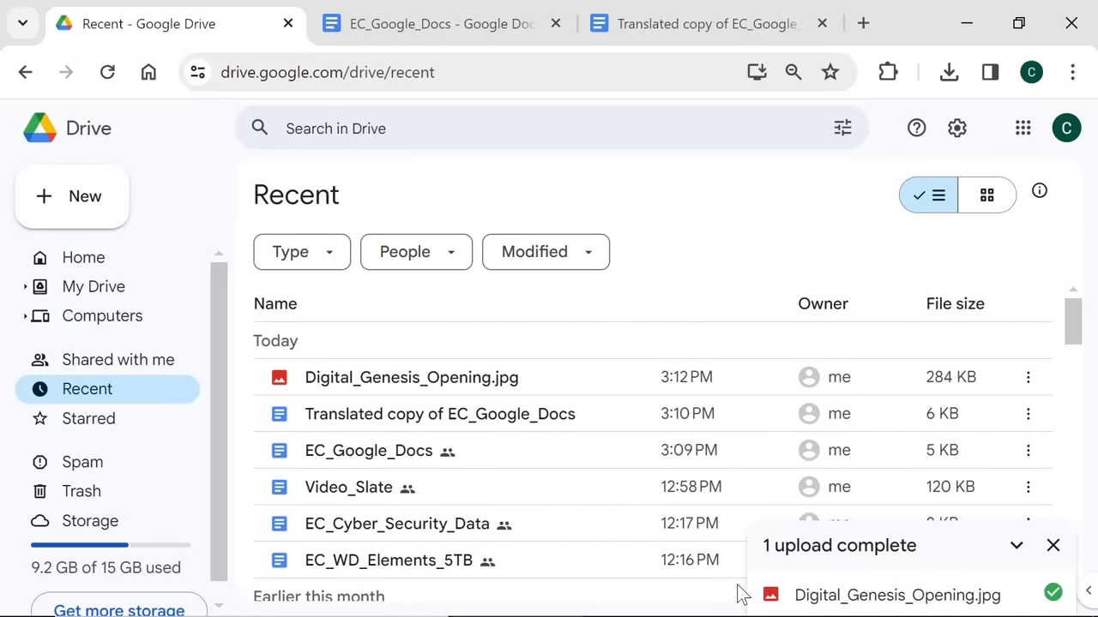
# Preview the uploaded Digital_Genesis_Opening.jpg page, then close the preview
pyautogui.click(459, 384)
pyautogui.doubleClick(459, 384)
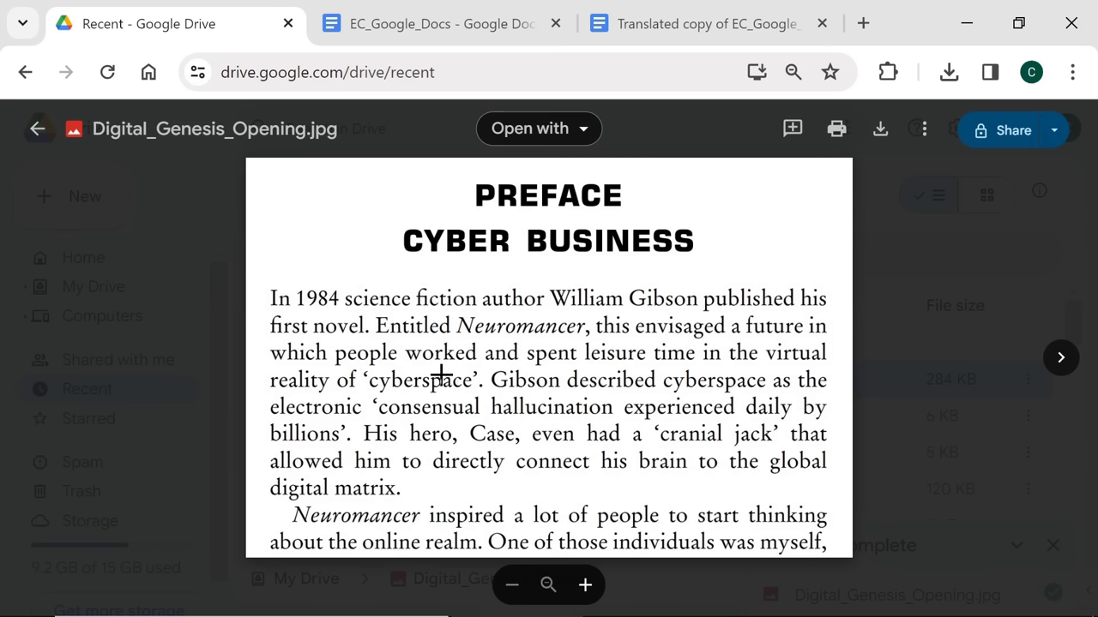
pyautogui.click(37, 130)
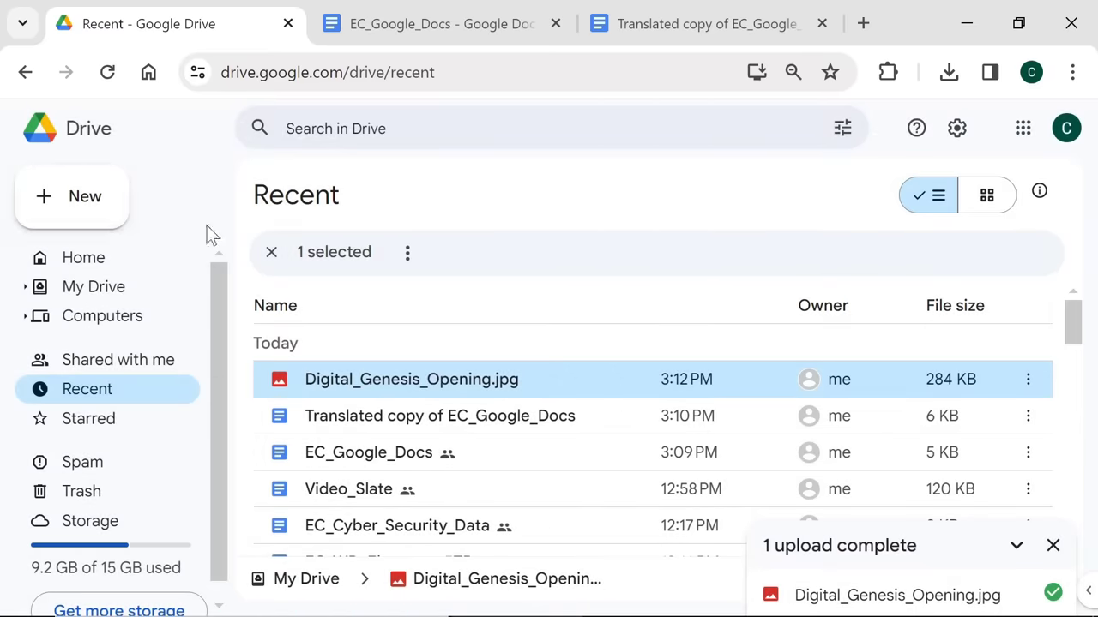
# Open Digital_Genesis_Opening.jpg with Google Docs to convert it into editable text
pyautogui.rightClick(457, 380)
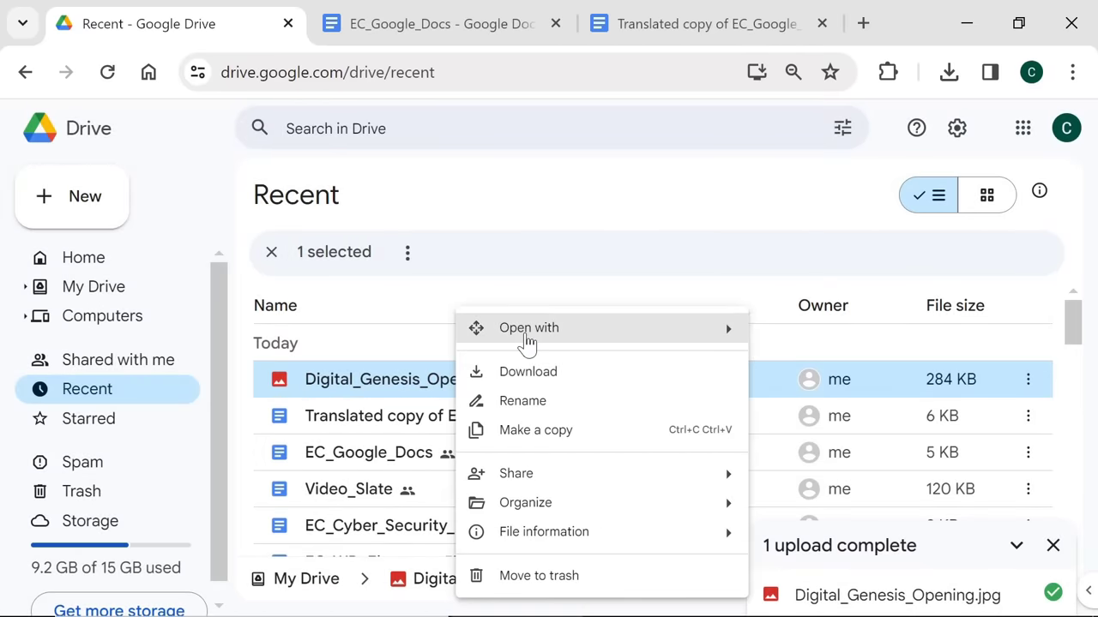
pyautogui.moveTo(525, 334)
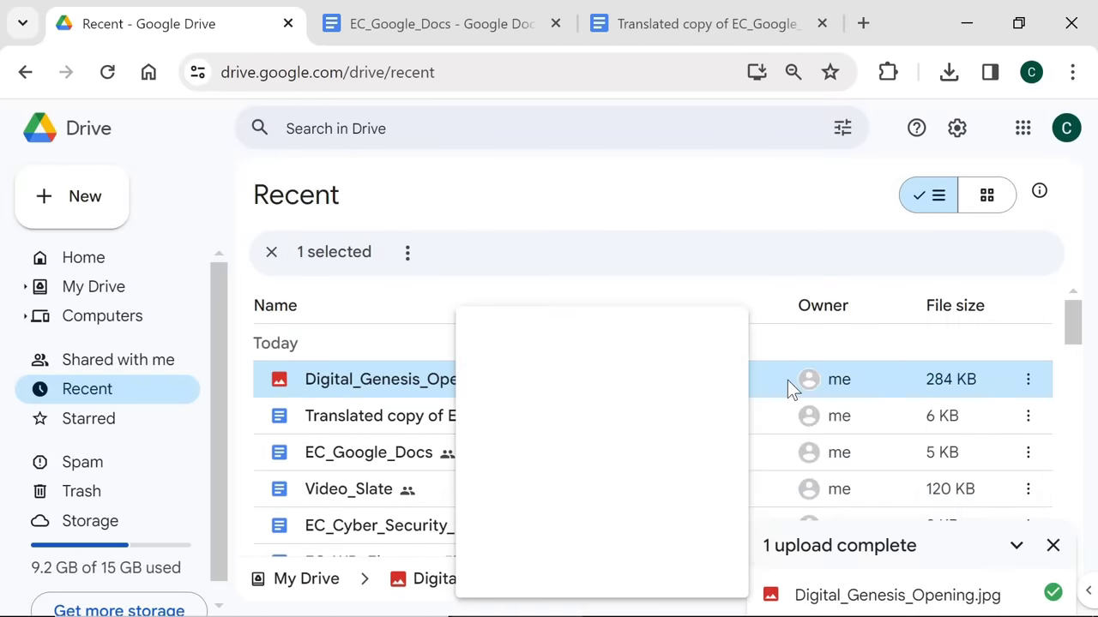
pyautogui.click(789, 387)
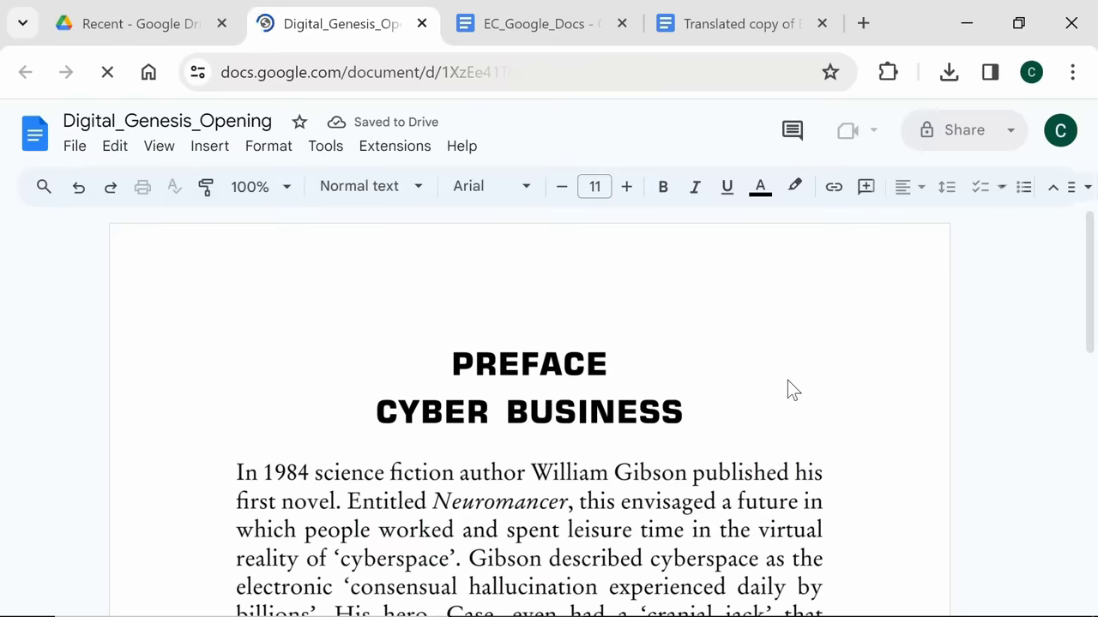
# Delete the scanned page image and the divider line above PREFACE
pyautogui.scroll(-1, 175, 478)
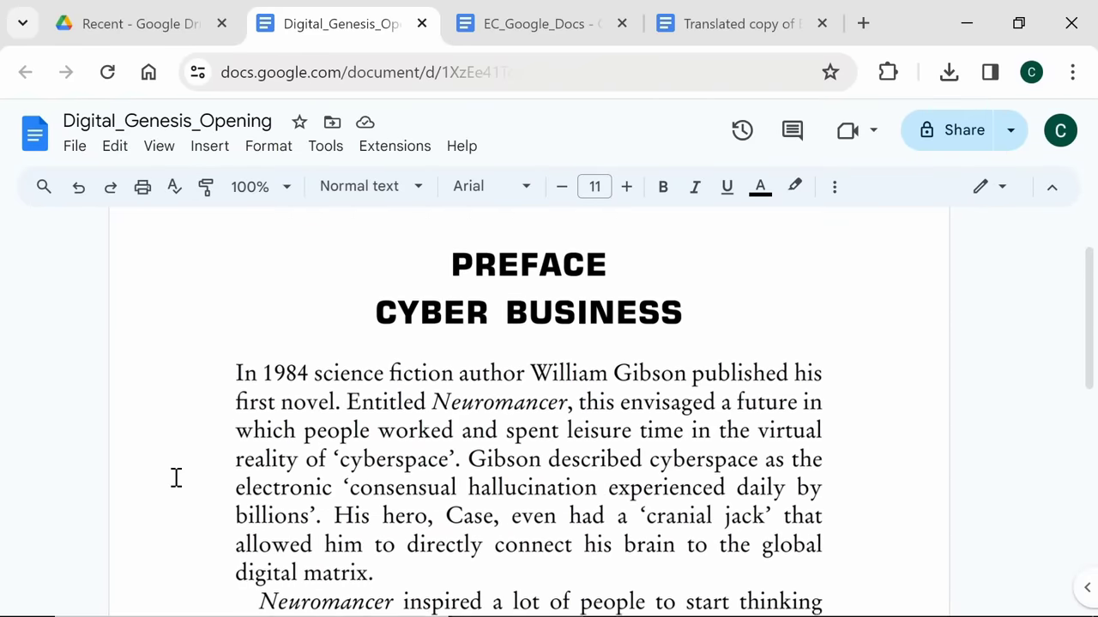
pyautogui.click(410, 458)
pyautogui.scroll(-4, 155, 477)
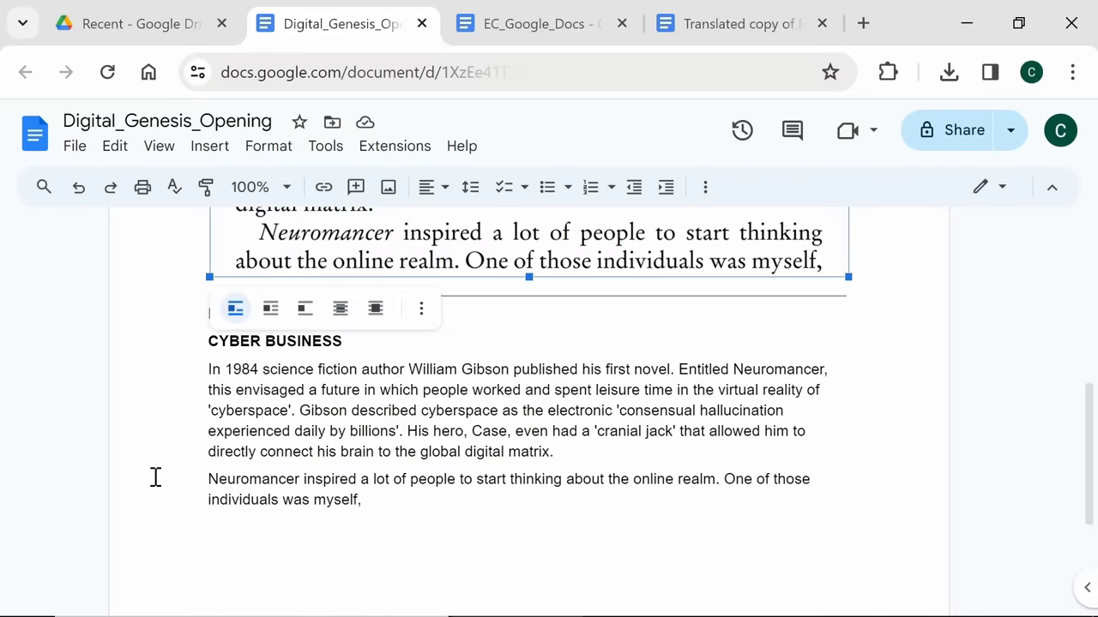
pyautogui.scroll(4, 155, 478)
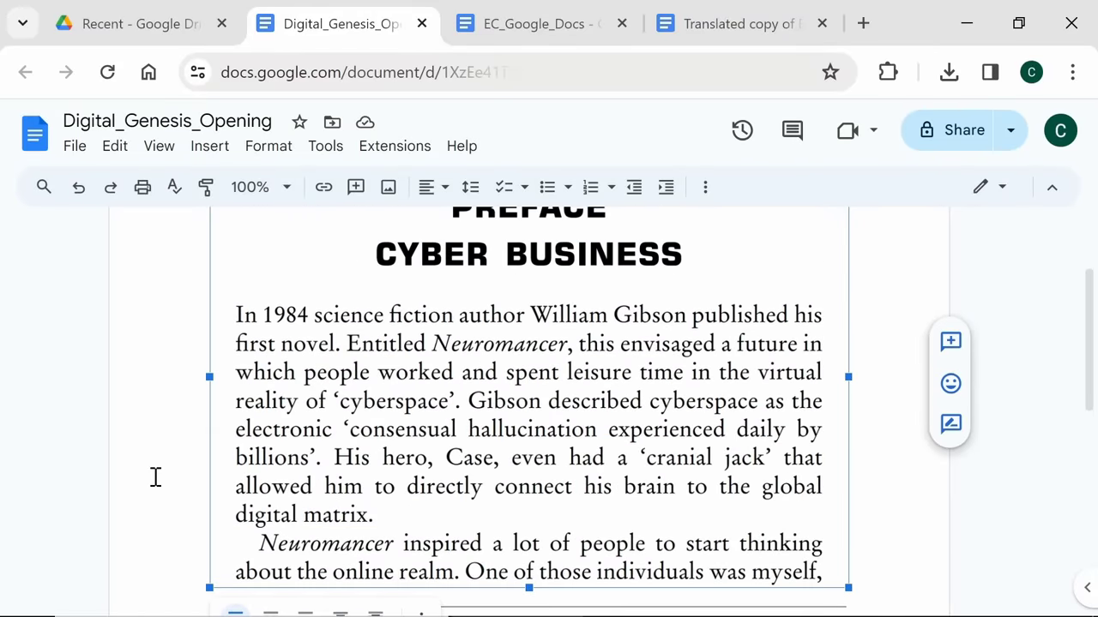
pyautogui.press('Delete')
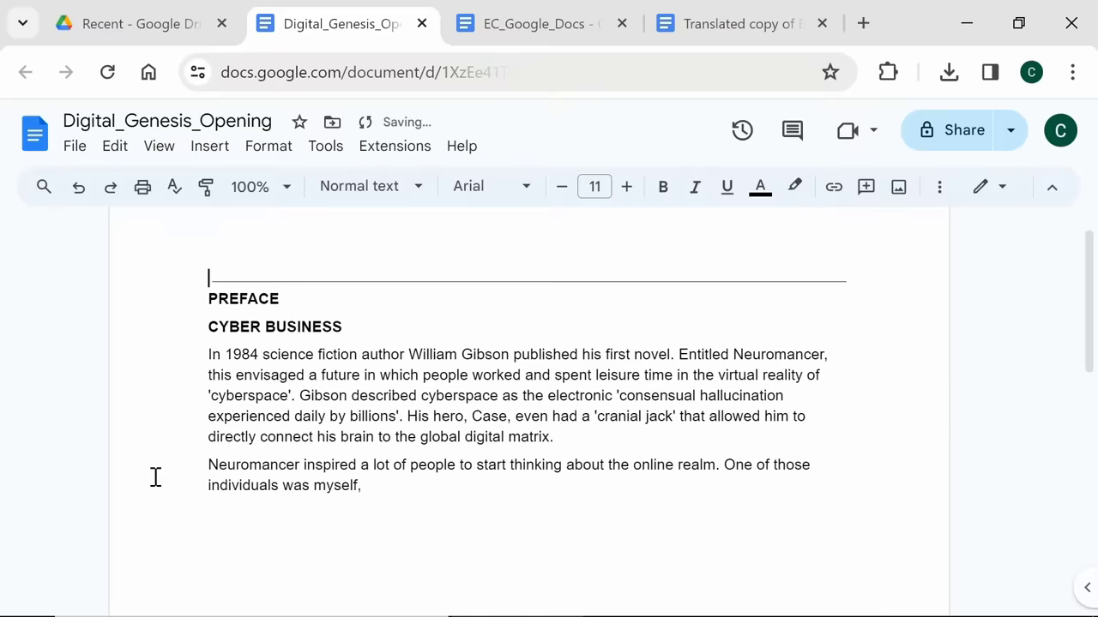
pyautogui.hotkey('shift', 'Down')
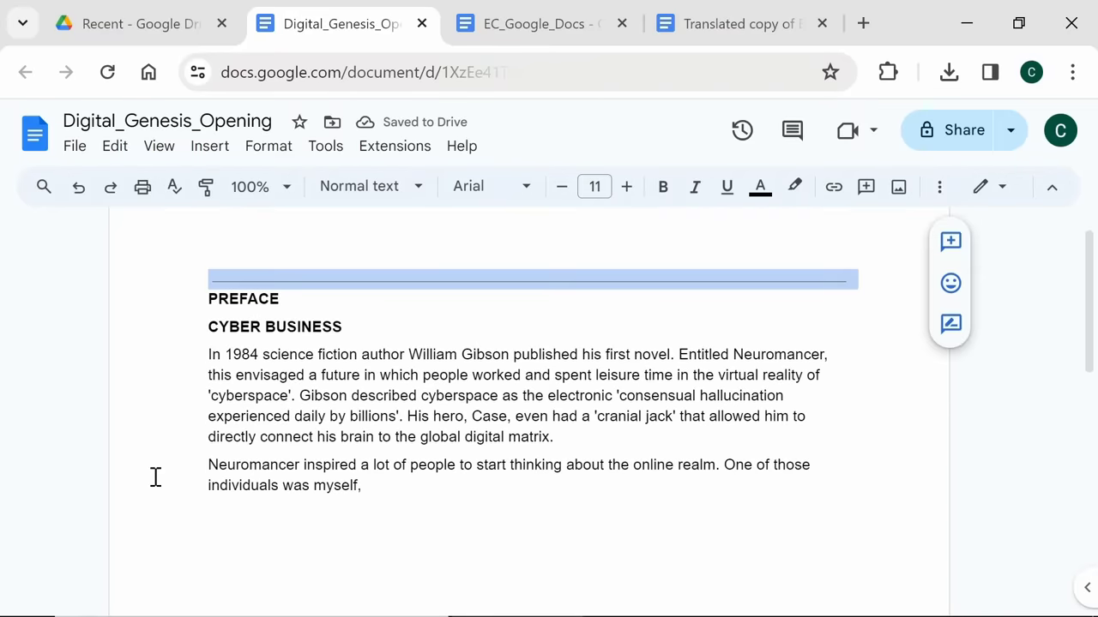
pyautogui.press('Delete')
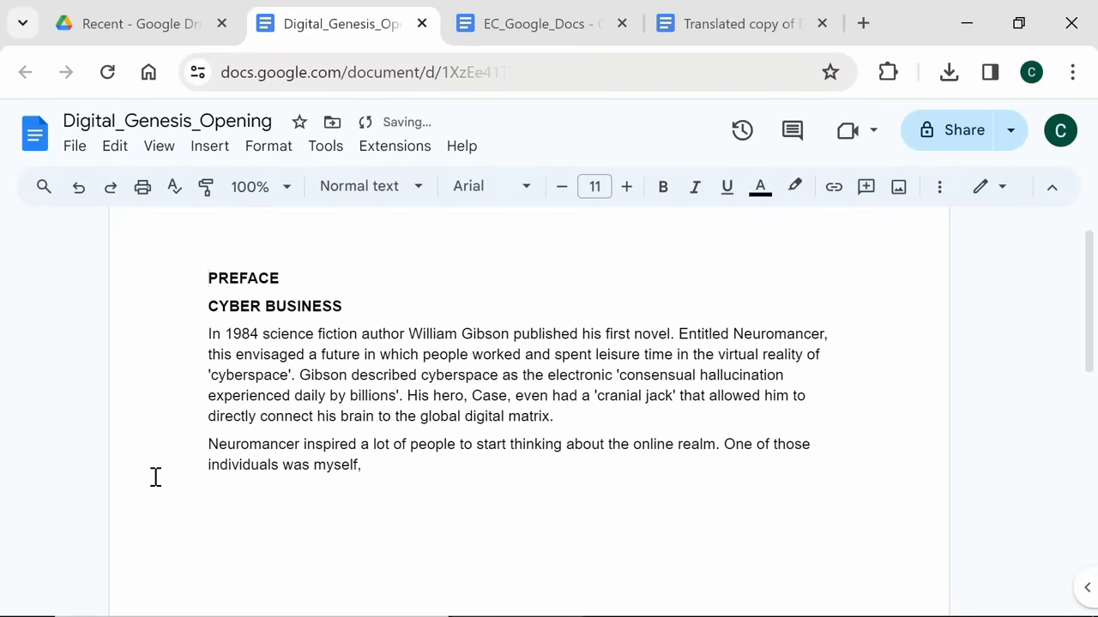
# Clear formatting on the transcribed text and enlarge it to 16 point
pyautogui.hotkey('shift', 'Down')
pyautogui.hotkey('shift', 'Down')
pyautogui.hotkey('shift', 'Down')
pyautogui.hotkey('shift', 'Down')
pyautogui.hotkey('shift', 'Down')
pyautogui.hotkey('shift', 'Down')
pyautogui.hotkey('shift', 'Down')
pyautogui.hotkey('shift', 'Down')
pyautogui.hotkey('shift', 'Down')
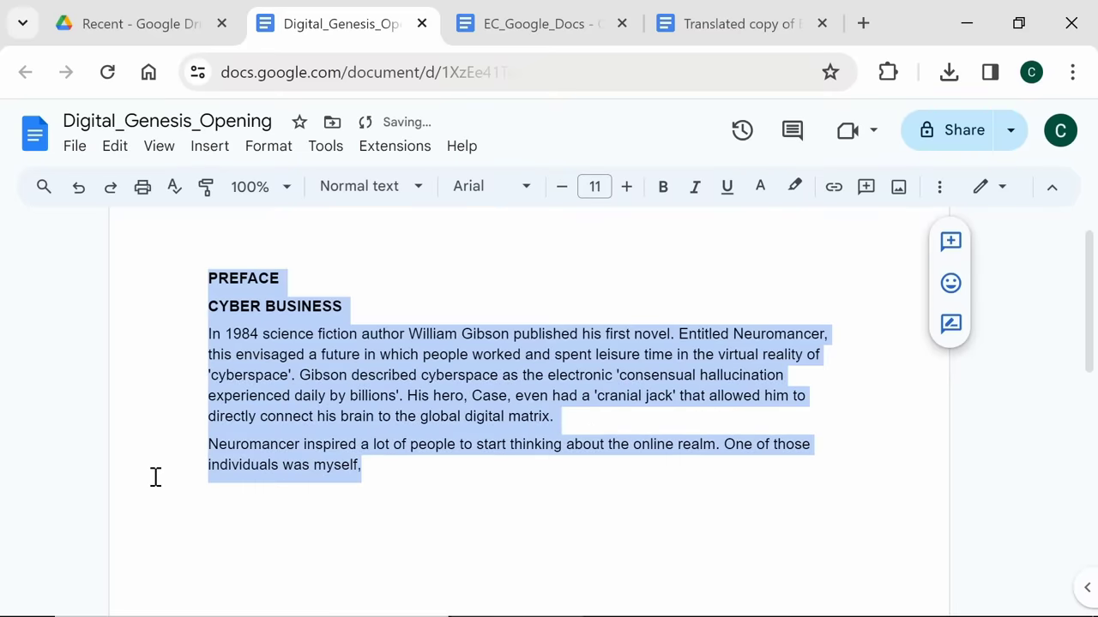
pyautogui.hotkey('ctrl', '\\')
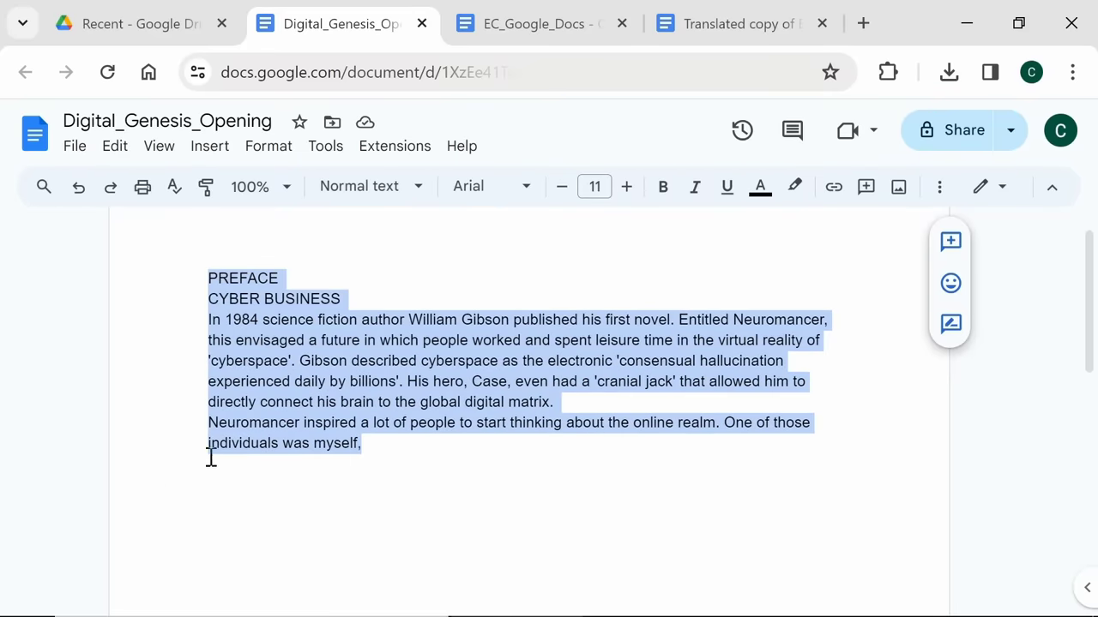
pyautogui.click(627, 189)
pyautogui.click(627, 189)
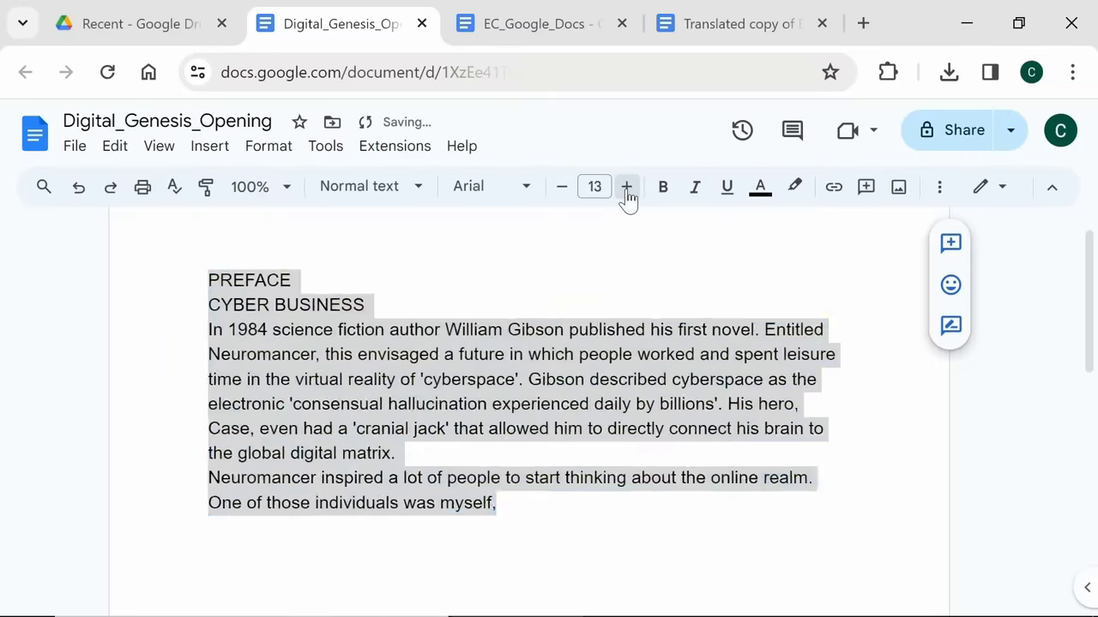
pyautogui.click(627, 188)
pyautogui.click(627, 189)
pyautogui.click(627, 189)
pyautogui.click(506, 280)
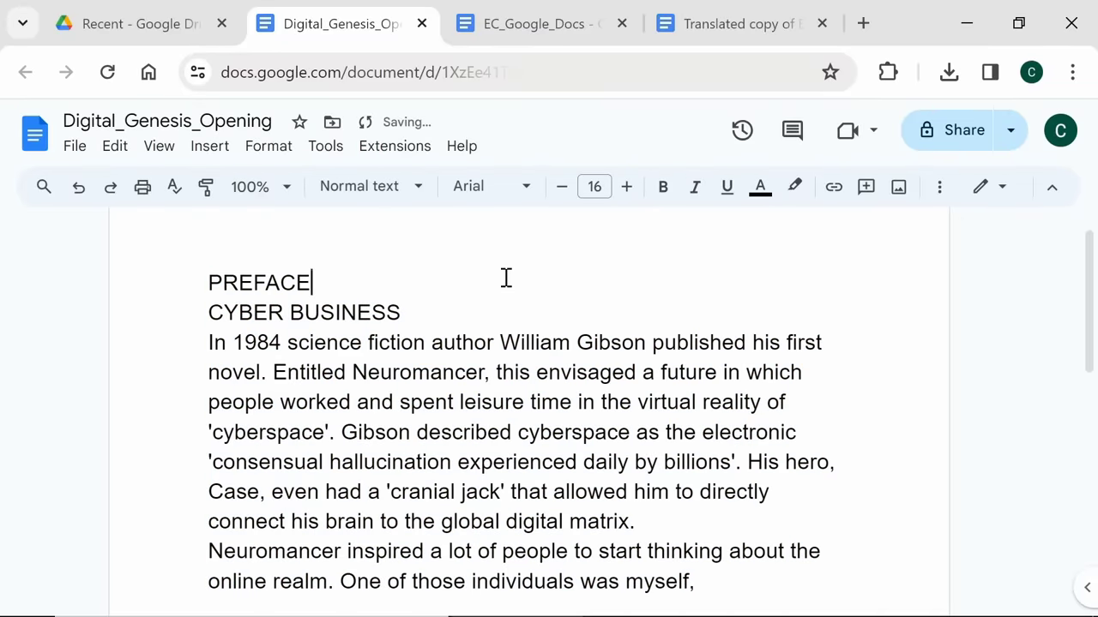
# Scroll down through the EC_Google_Docs script document
pyautogui.scroll(-1, 536, 403)
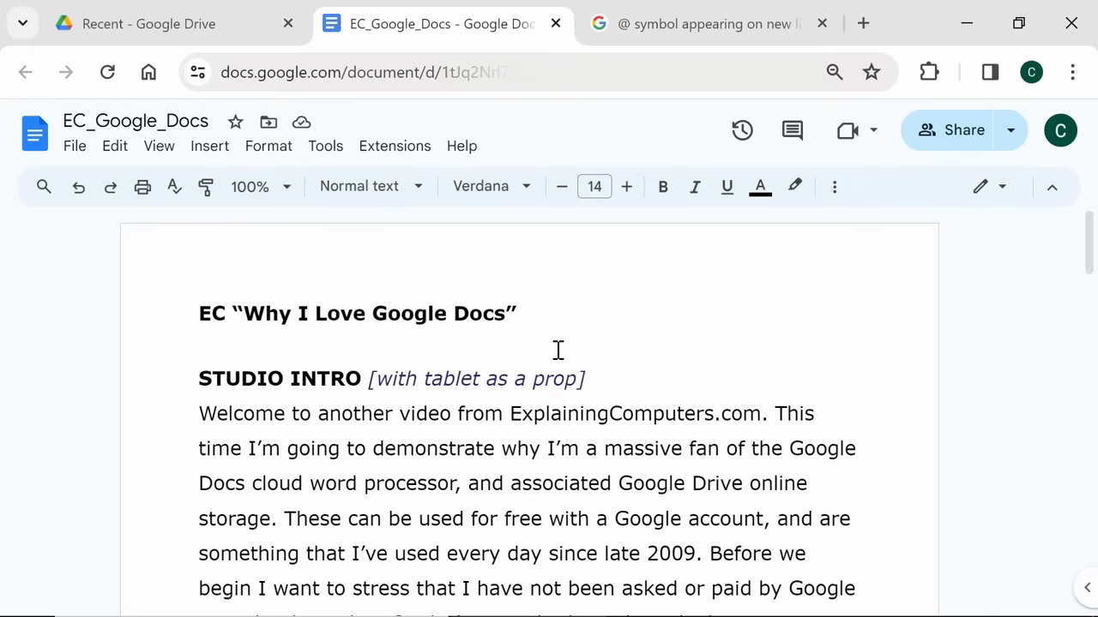
# Insert a blank line below the title, then type a colon and delete it to dismiss emoji search
pyautogui.press('Return')
pyautogui.press('Return')
pyautogui.press('Return')
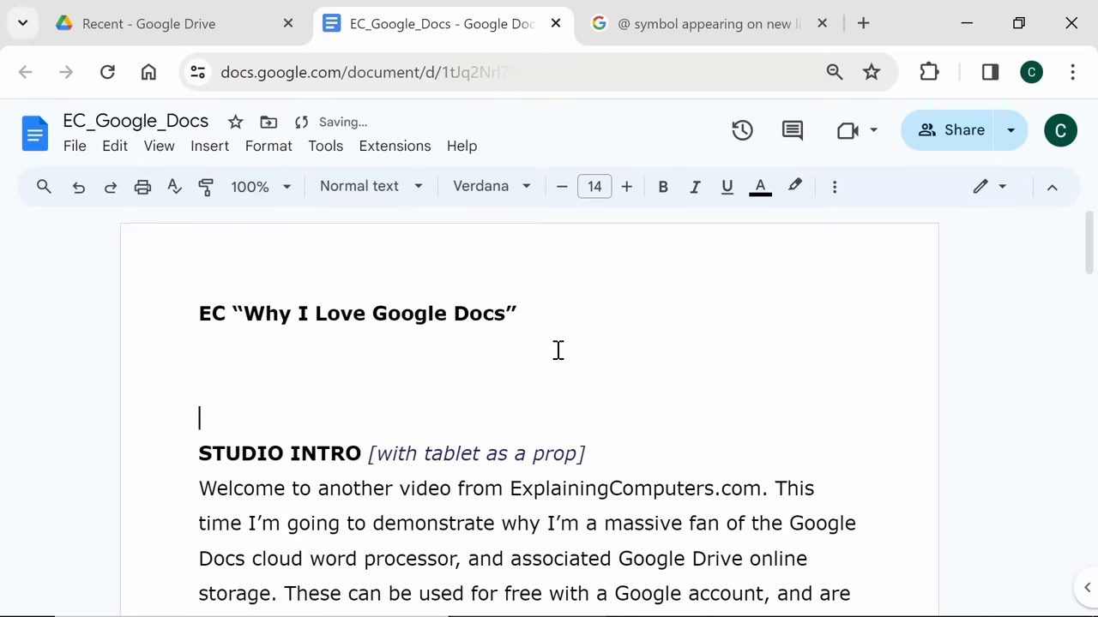
pyautogui.press('Up')
pyautogui.press('Up')
pyautogui.press('Up')
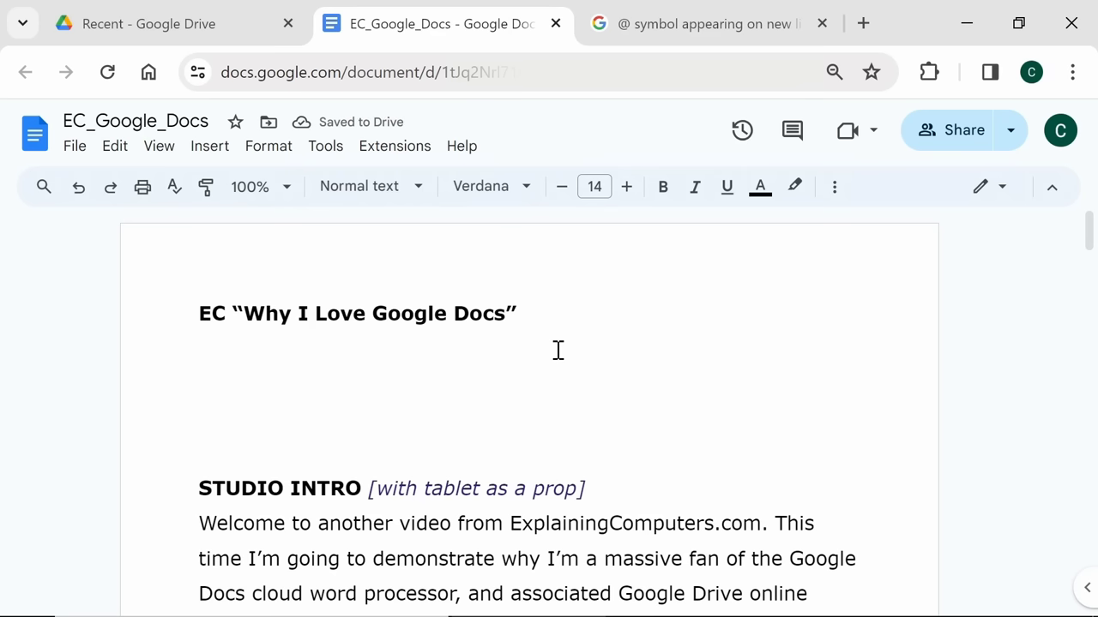
pyautogui.write(':')
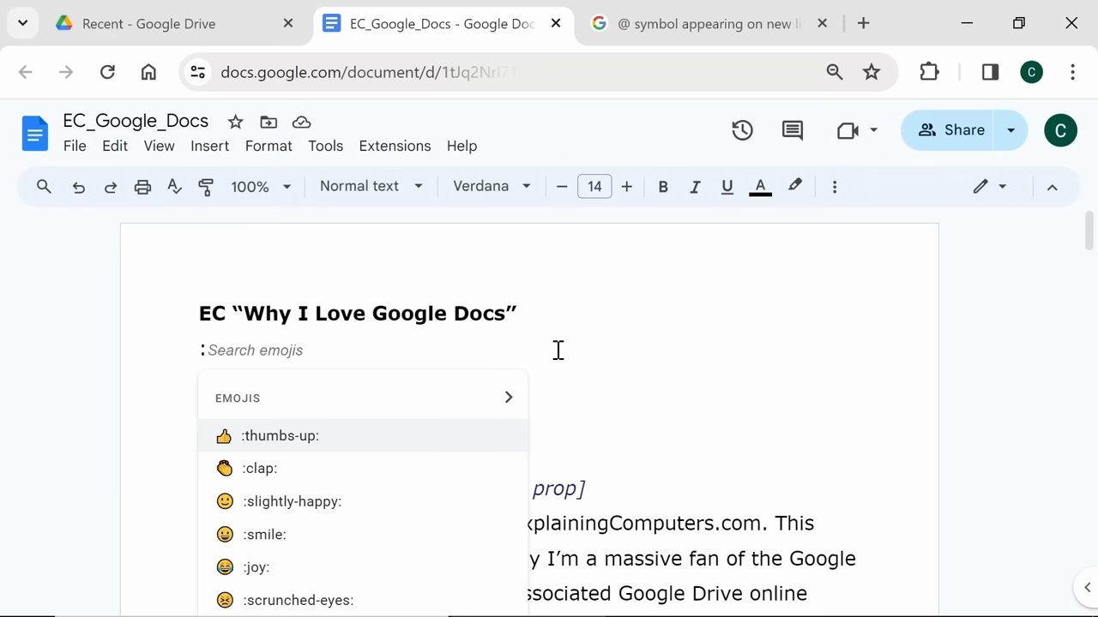
pyautogui.press('BackSpace')
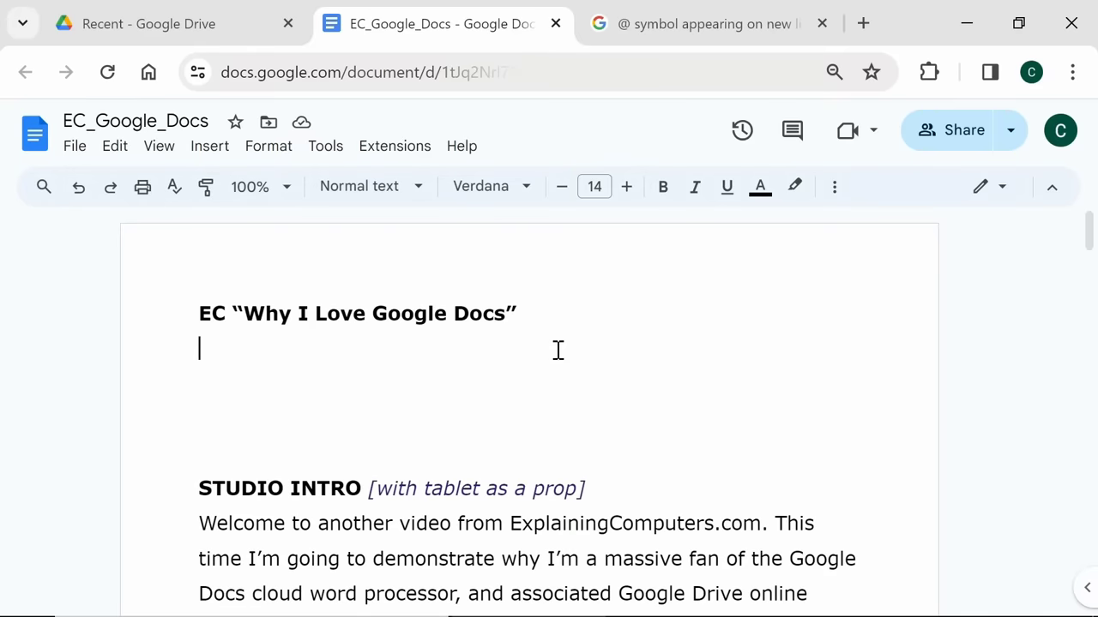
# Turn off 'Insert emojis using the colon character' in Tools > Preferences
pyautogui.click(327, 150)
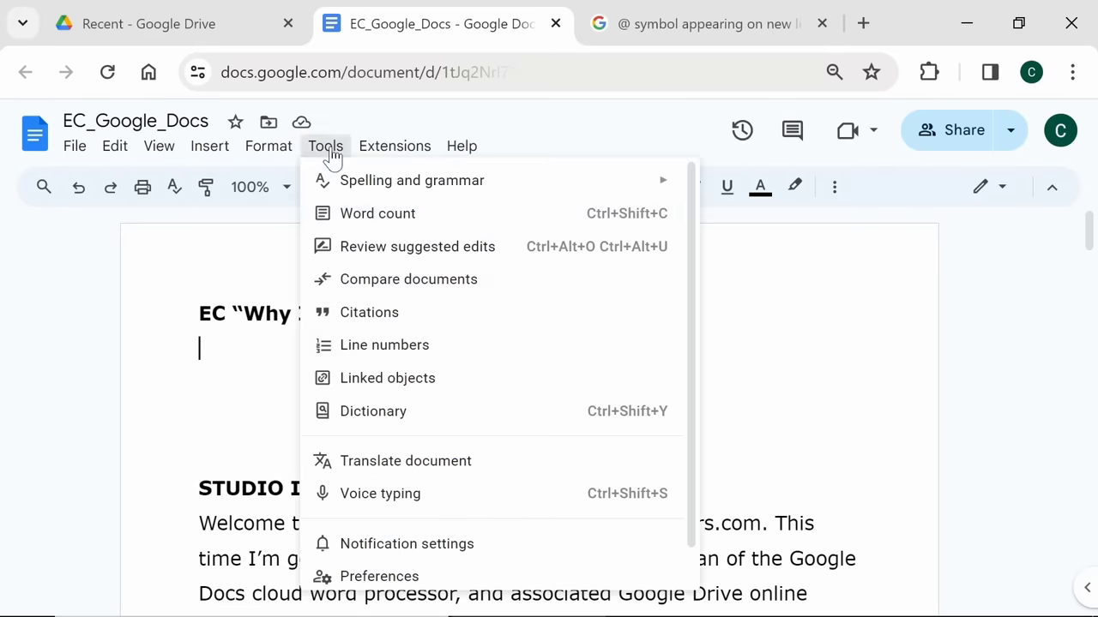
pyautogui.click(428, 578)
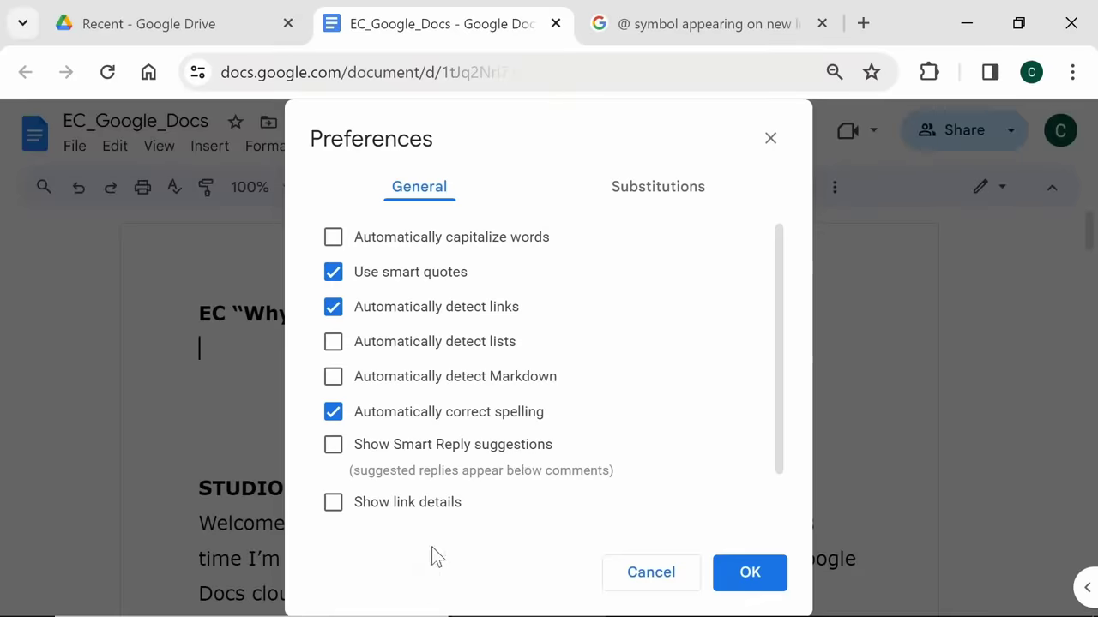
pyautogui.scroll(-1, 534, 449)
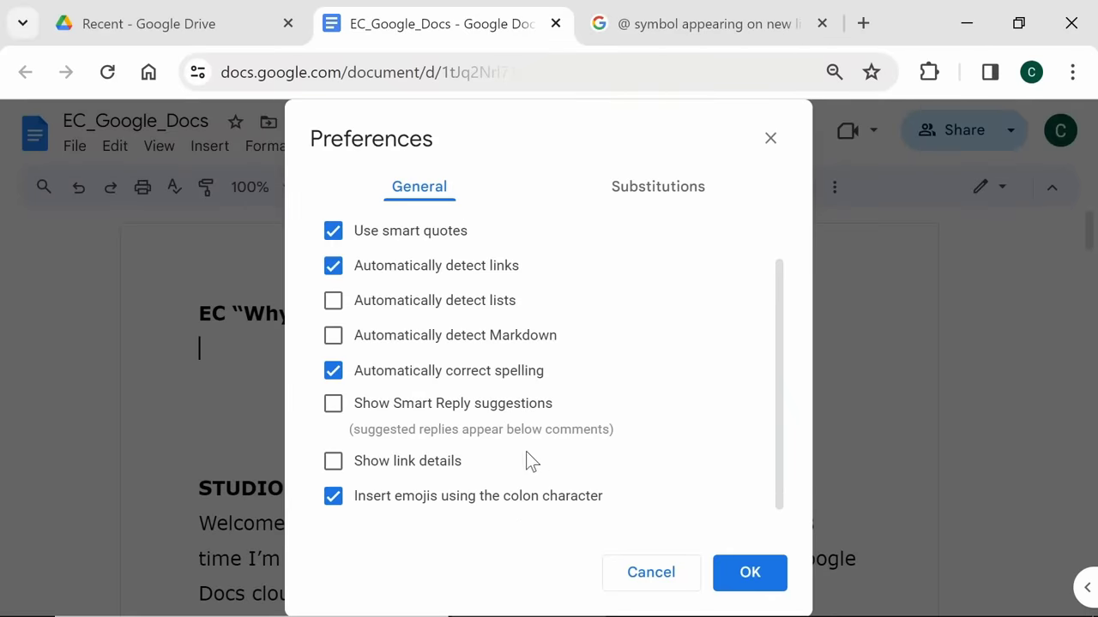
pyautogui.click(336, 504)
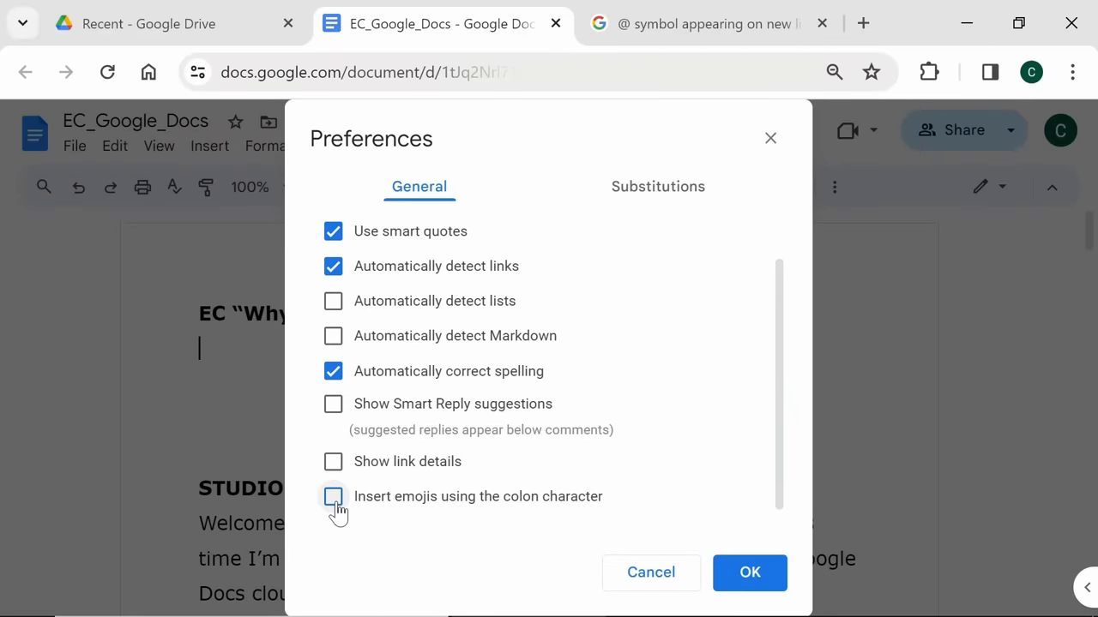
pyautogui.click(742, 583)
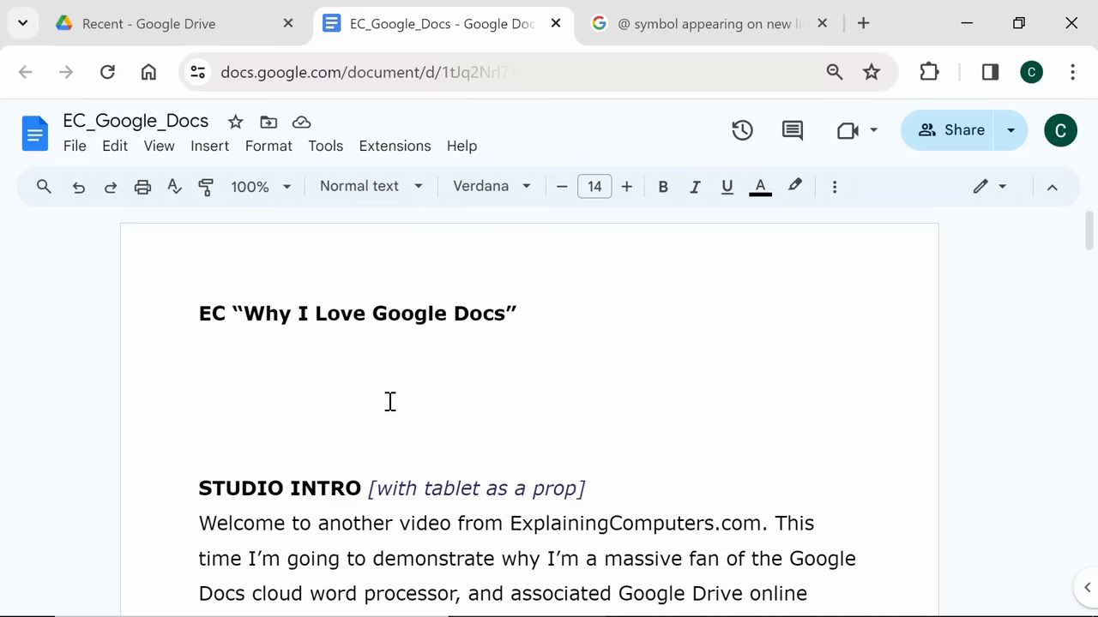
# Type a line of test colons below the title, confirm they stay plain, then delete them
pyautogui.write(': :::::::')
pyautogui.hotkey('shift', 'Left')
pyautogui.hotkey('shift', 'Left')
pyautogui.hotkey('shift', 'Left')
pyautogui.hotkey('shift', 'Left')
pyautogui.hotkey('shift', 'Left')
pyautogui.hotkey('shift', 'Left')
pyautogui.hotkey('shift', 'Left')
pyautogui.hotkey('shift', 'Left')
pyautogui.hotkey('shift', 'Left')
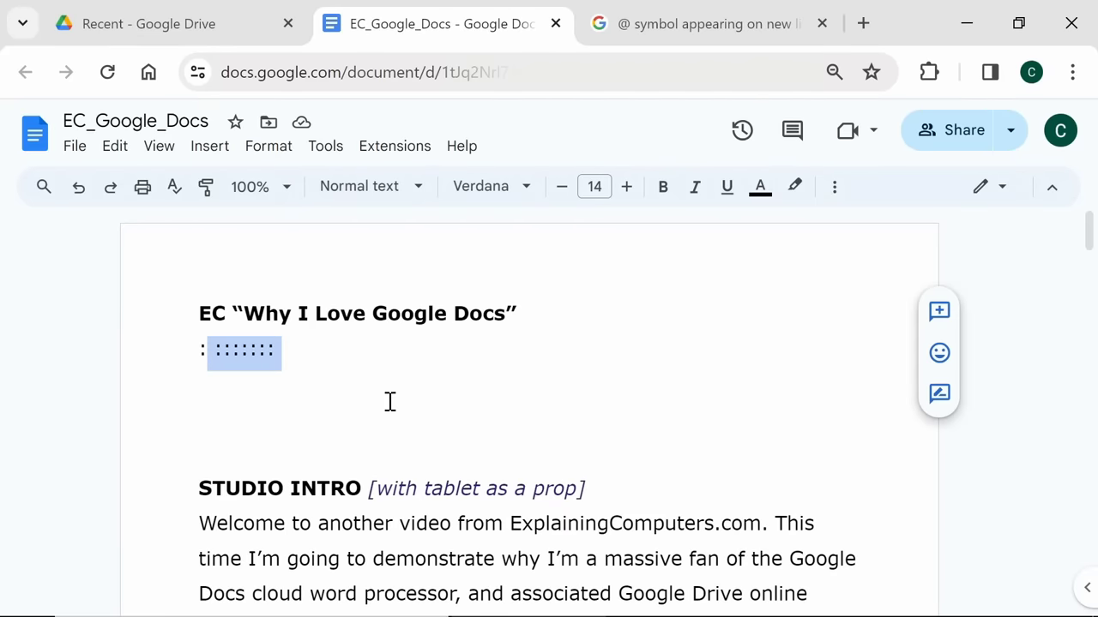
pyautogui.hotkey('shift', 'Left')
pyautogui.press('BackSpace')
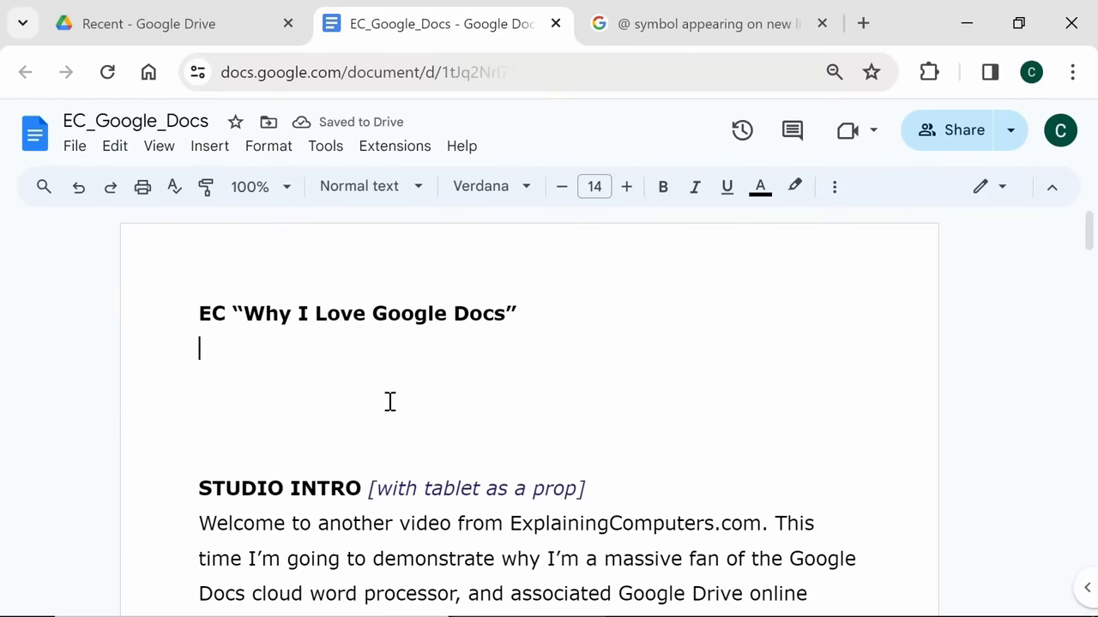
pyautogui.write('@')
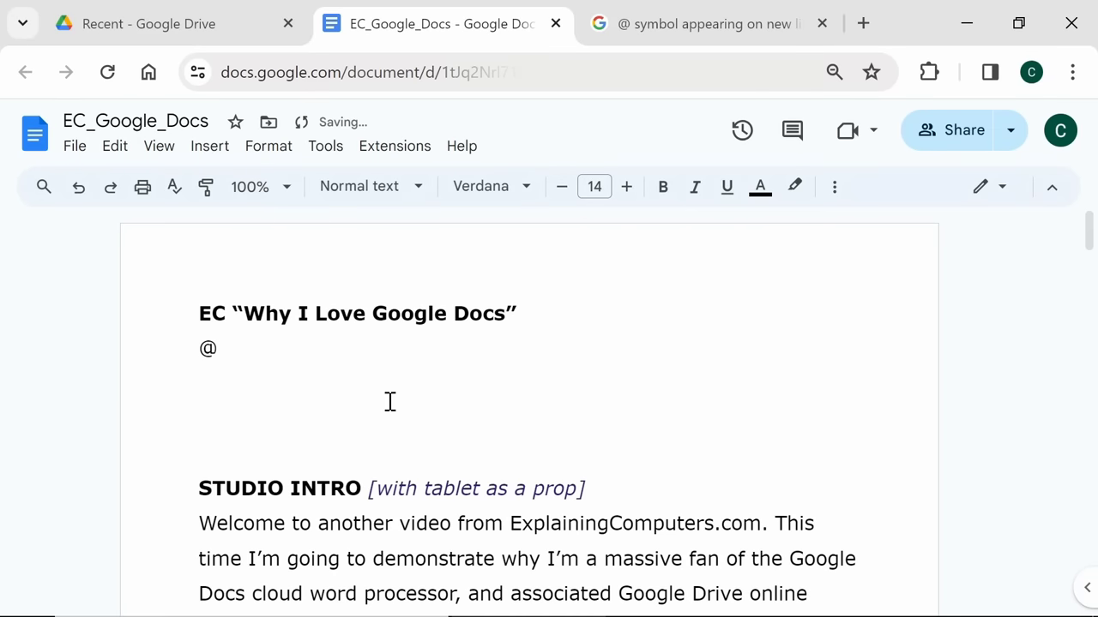
pyautogui.hotkey('shift', 'Left')
pyautogui.hotkey('shift', 'Left')
pyautogui.hotkey('shift', 'Left')
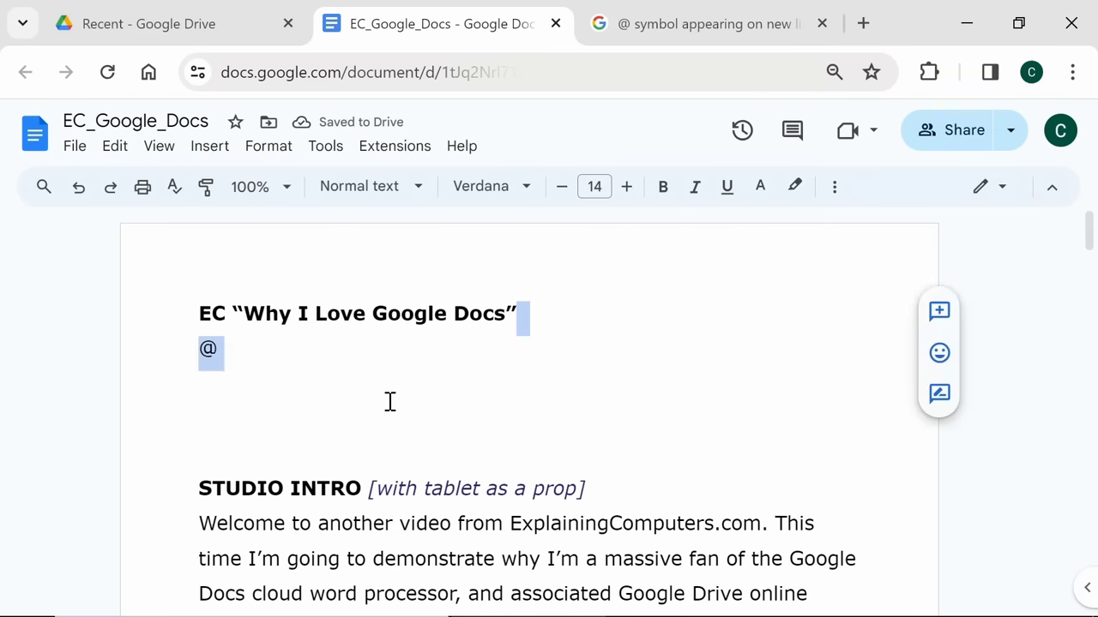
pyautogui.hotkey('shift', 'Right')
pyautogui.press('BackSpace')
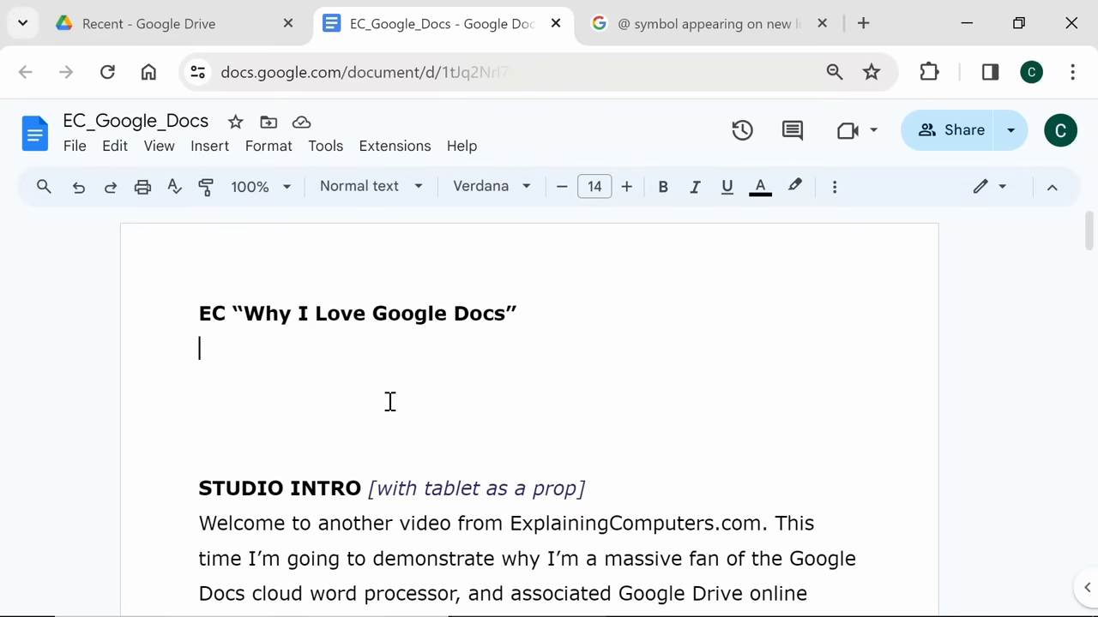
pyautogui.click(649, 32)
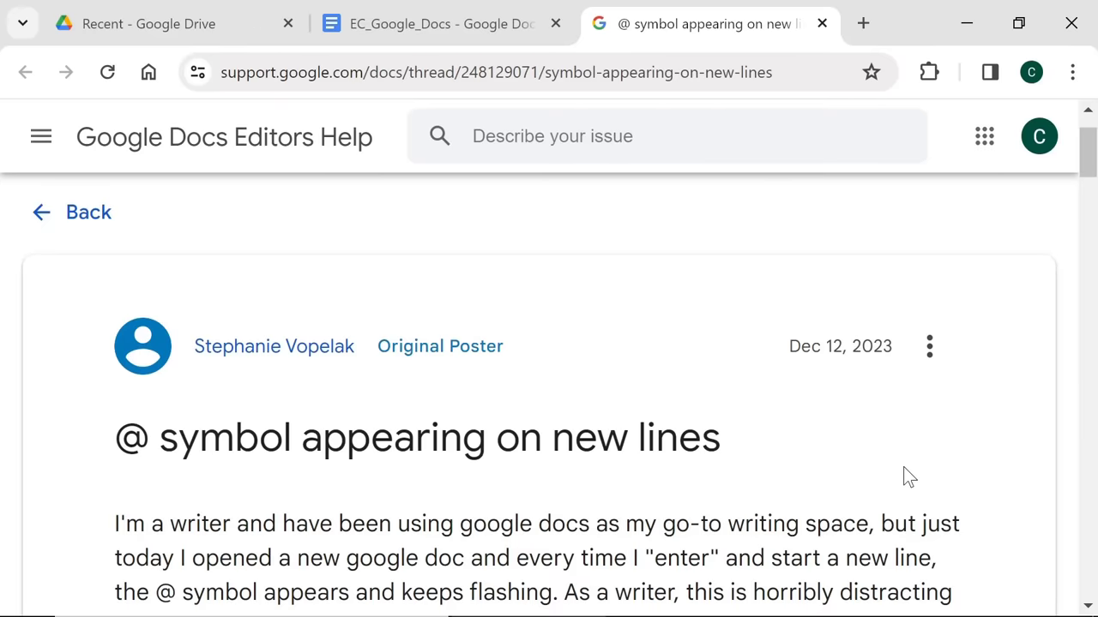
pyautogui.scroll(-15, 903, 468)
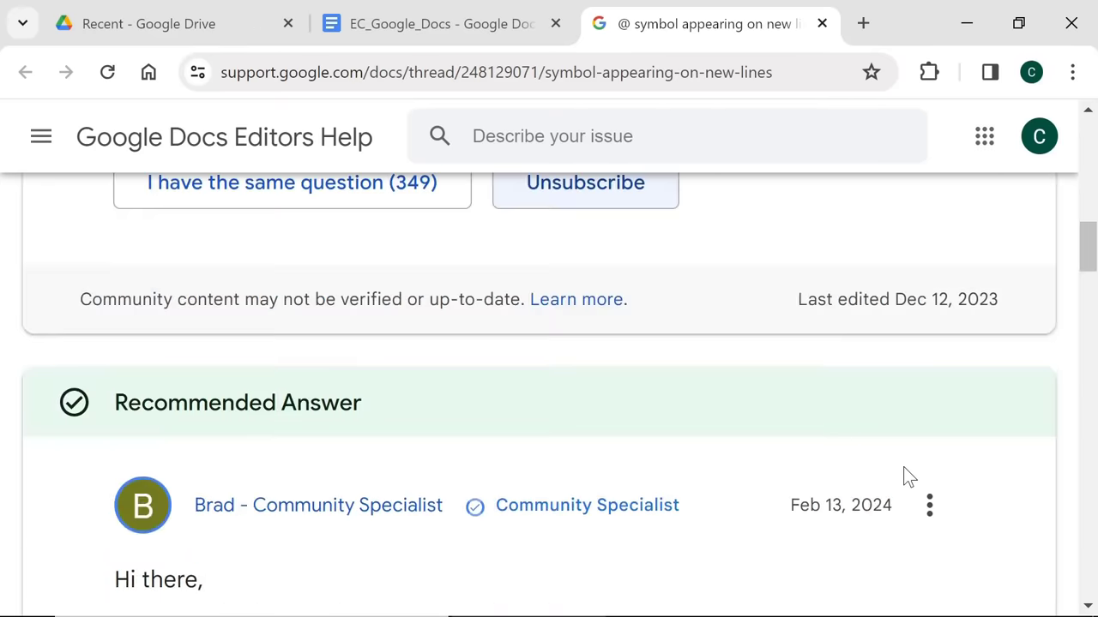
pyautogui.scroll(-10, 905, 479)
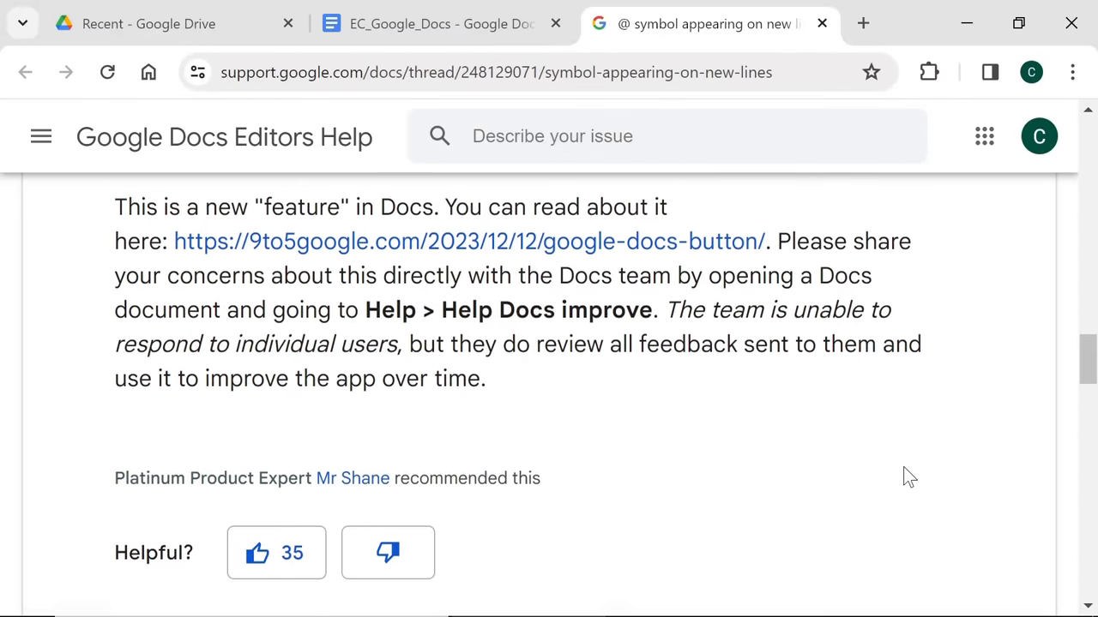
pyautogui.scroll(-10, 909, 478)
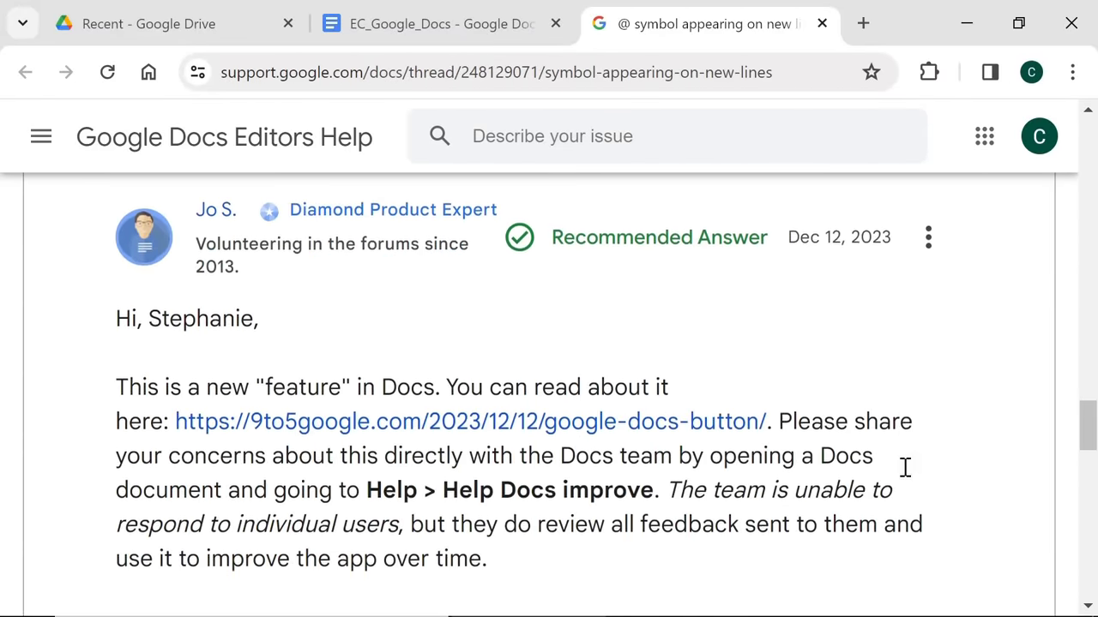
pyautogui.scroll(-5, 909, 477)
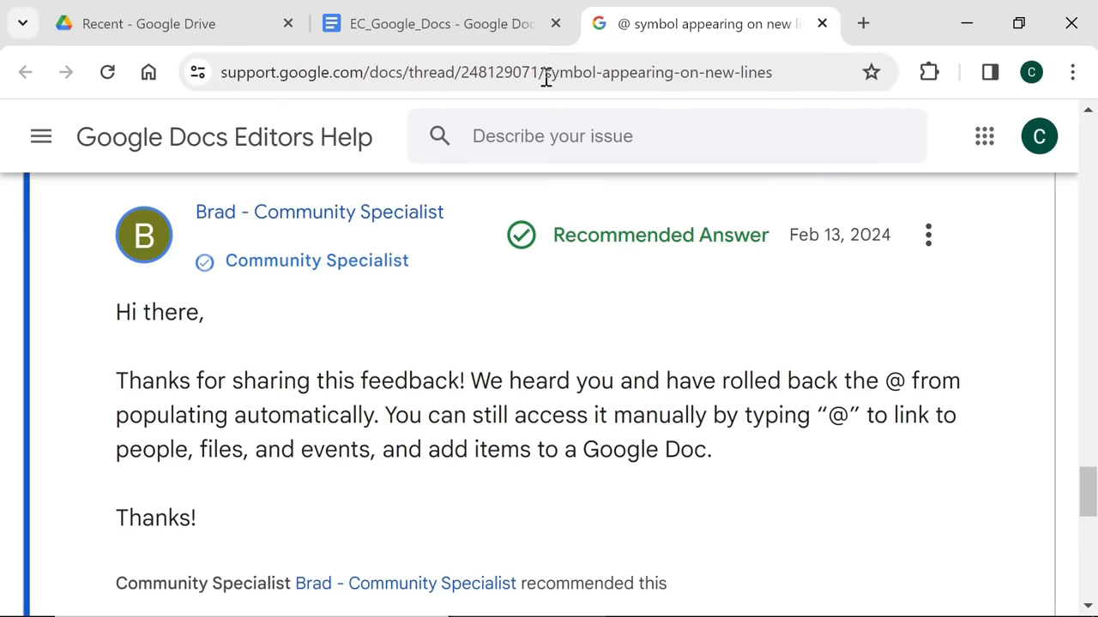
pyautogui.click(448, 30)
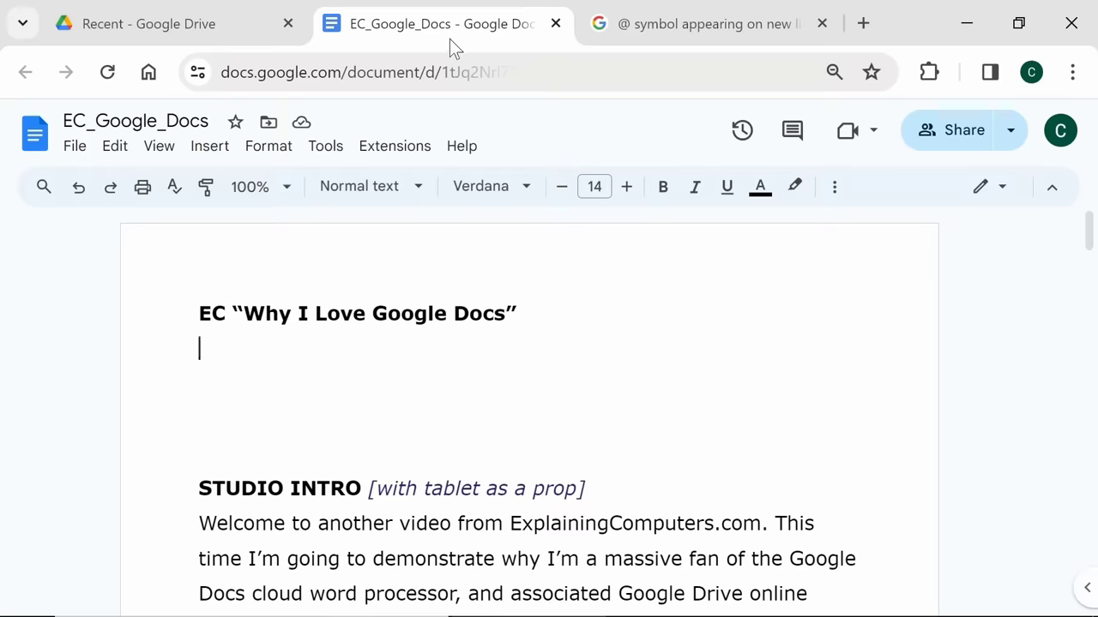